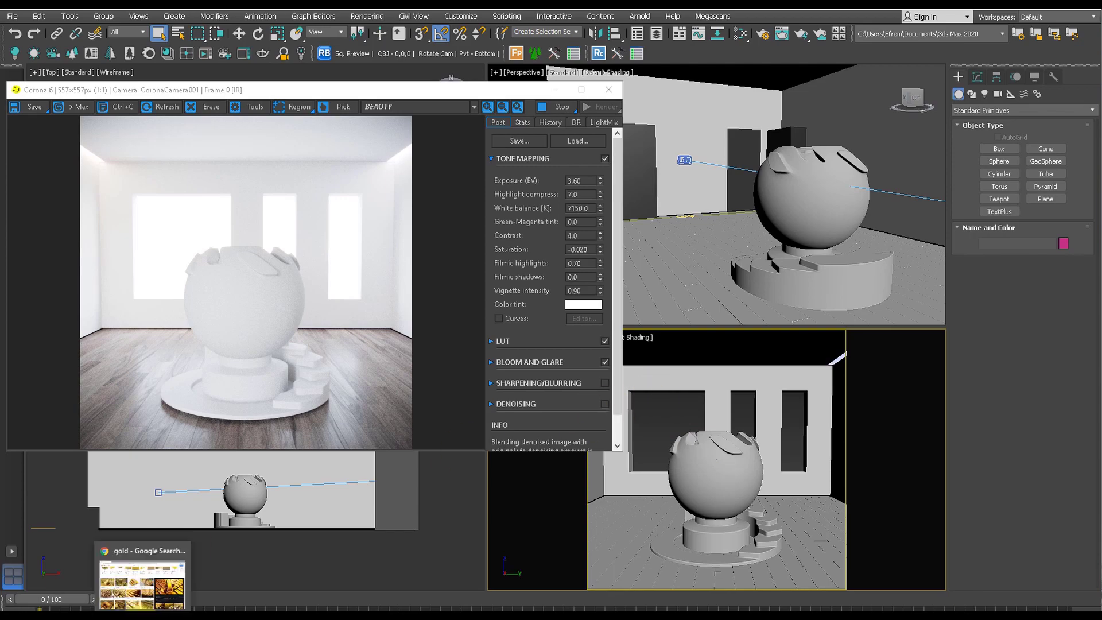
# - Look up a gold reference image, then select the sculpture Kulka in the scene
pyautogui.click(143, 574)
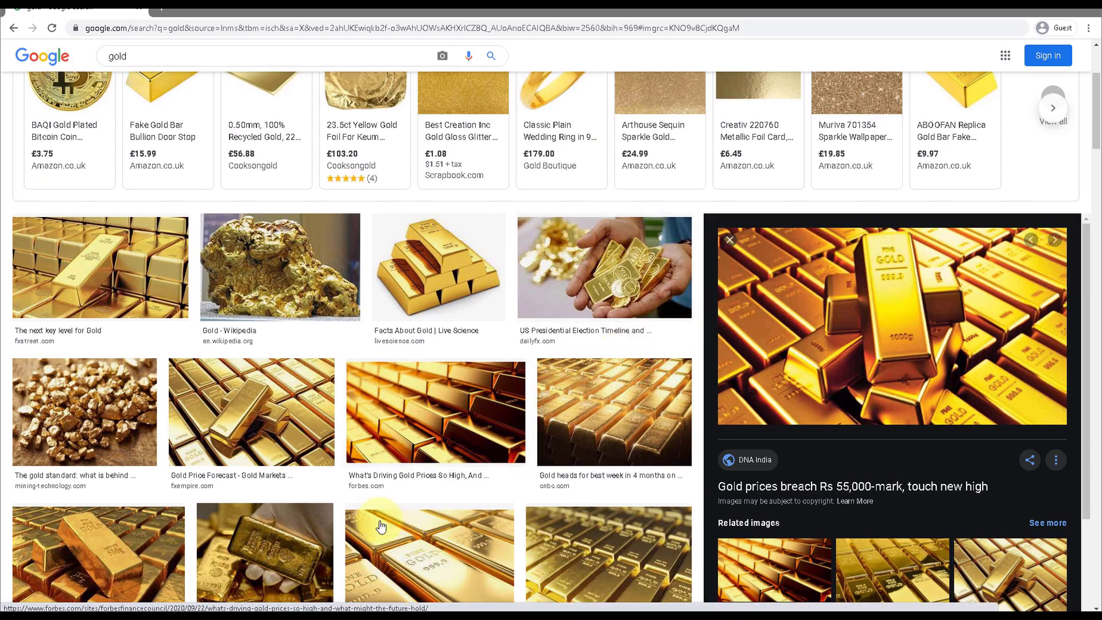
pyautogui.click(687, 471)
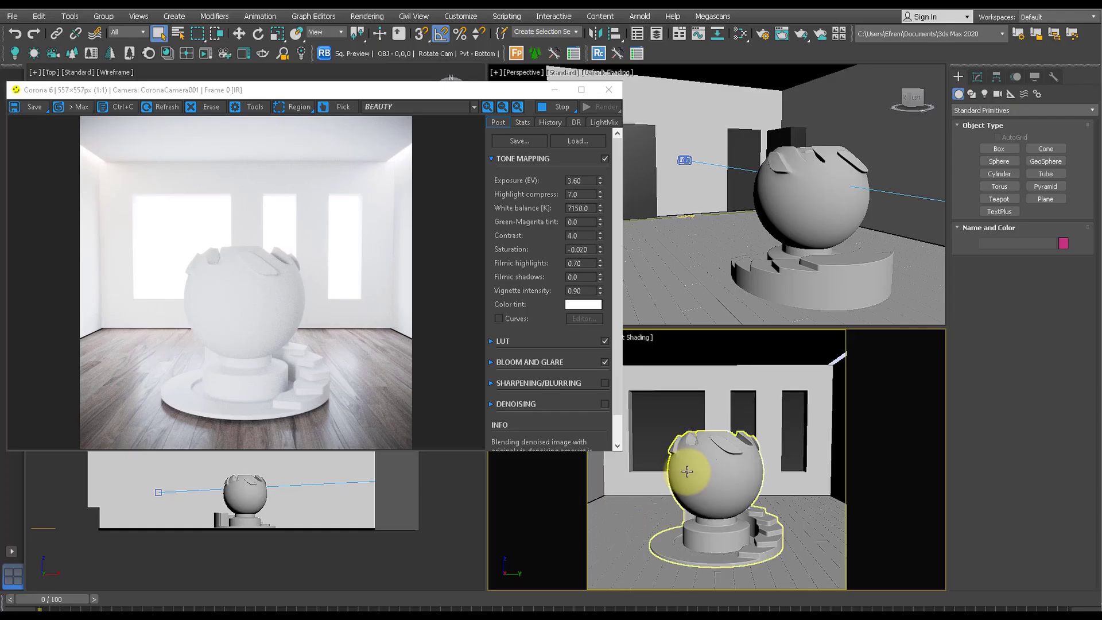
pyautogui.click(688, 471)
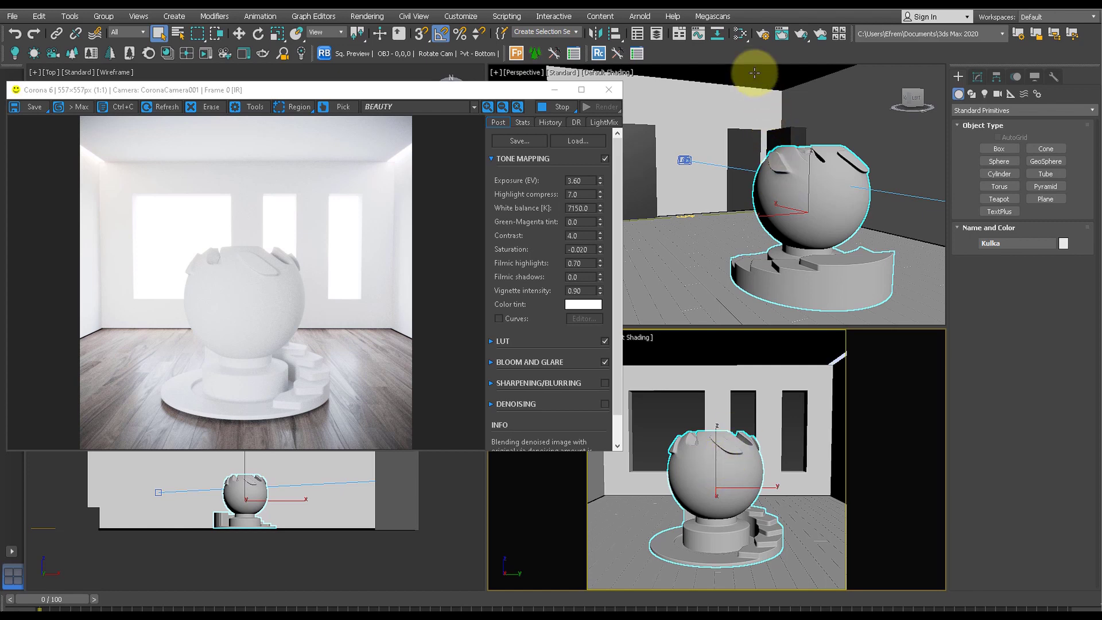
# - Delete the old Material #9 node in the Slate Material Editor
pyautogui.click(743, 36)
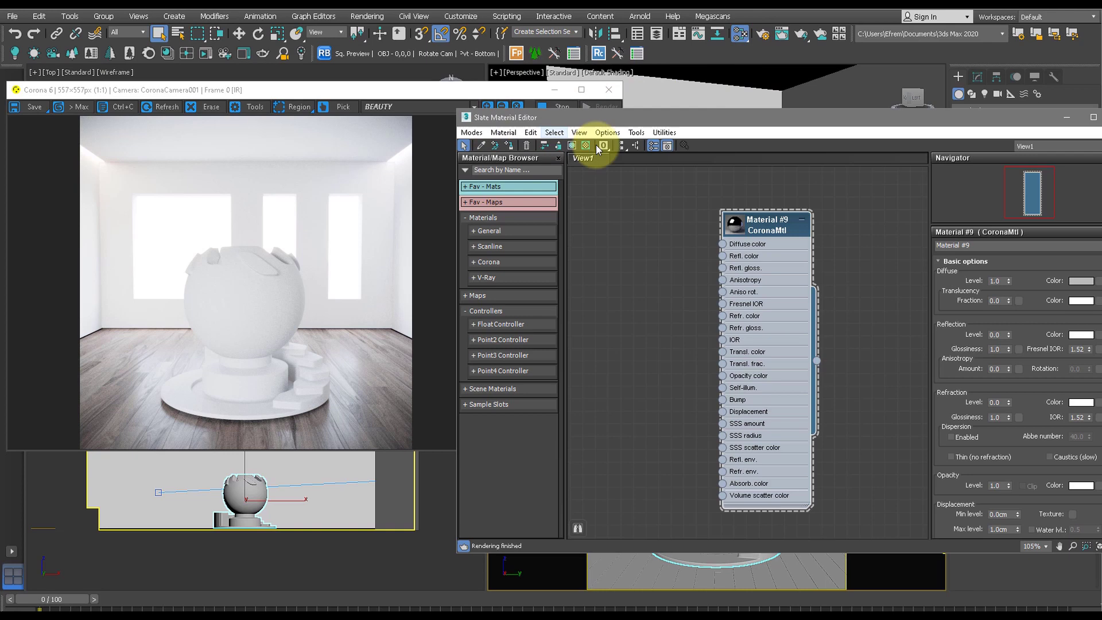
pyautogui.rightClick(759, 222)
pyautogui.click(738, 221)
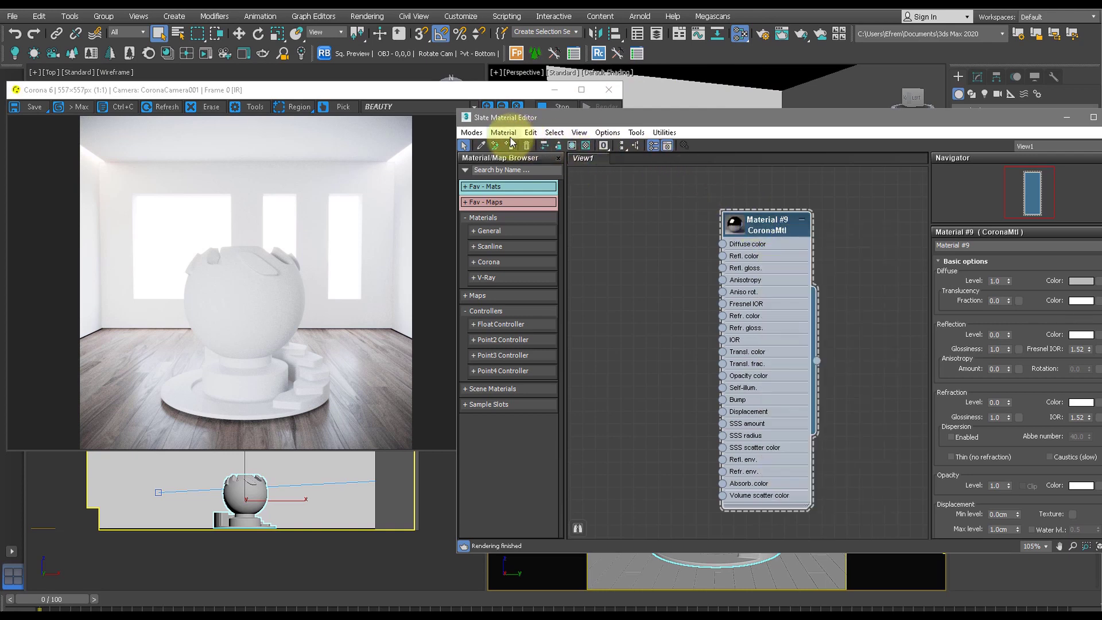
pyautogui.click(527, 145)
# - Create a new CoronaMtl, Material #10, and assign it to the sculpture
pyautogui.rightClick(733, 298)
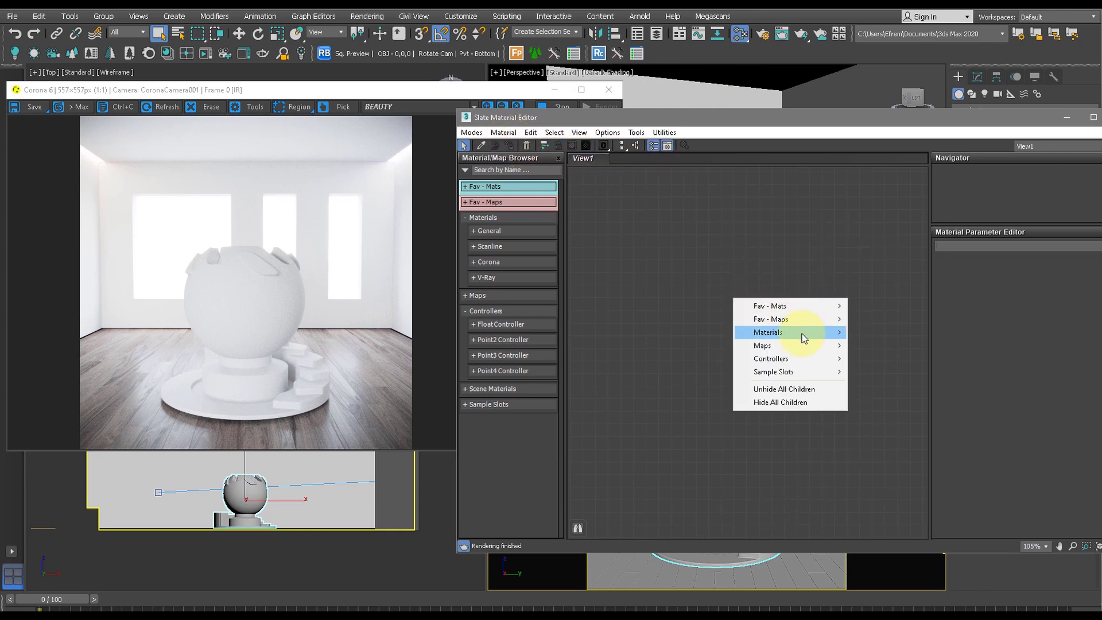
pyautogui.moveTo(804, 338)
pyautogui.moveTo(901, 359)
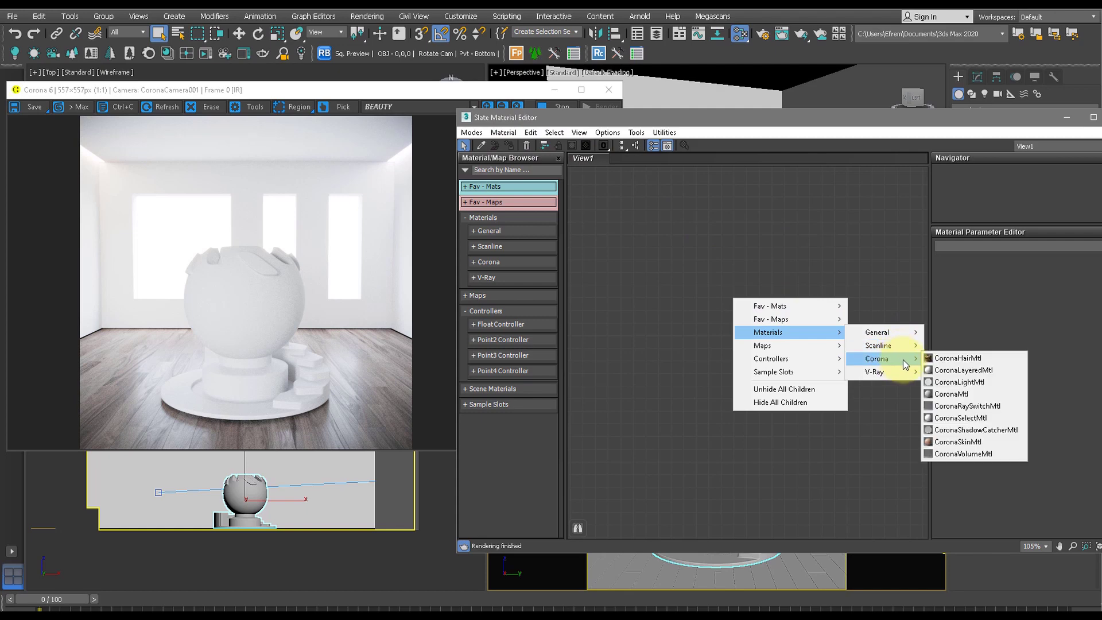
pyautogui.click(962, 395)
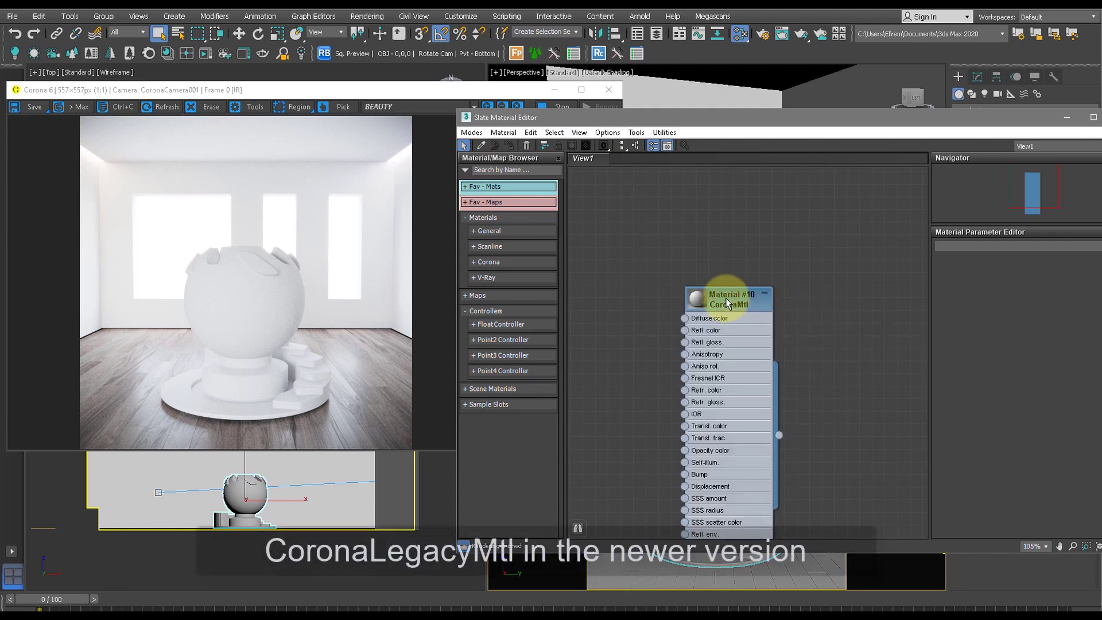
pyautogui.moveTo(728, 295); pyautogui.dragTo(742, 211)
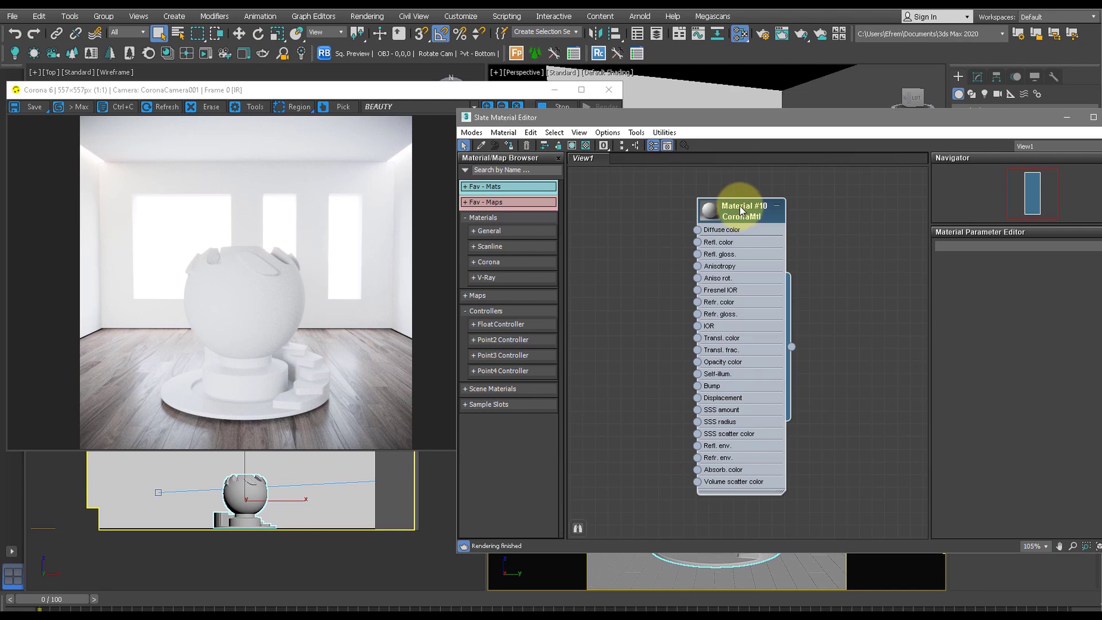
pyautogui.doubleClick(740, 211)
pyautogui.moveTo(759, 118); pyautogui.dragTo(471, 66)
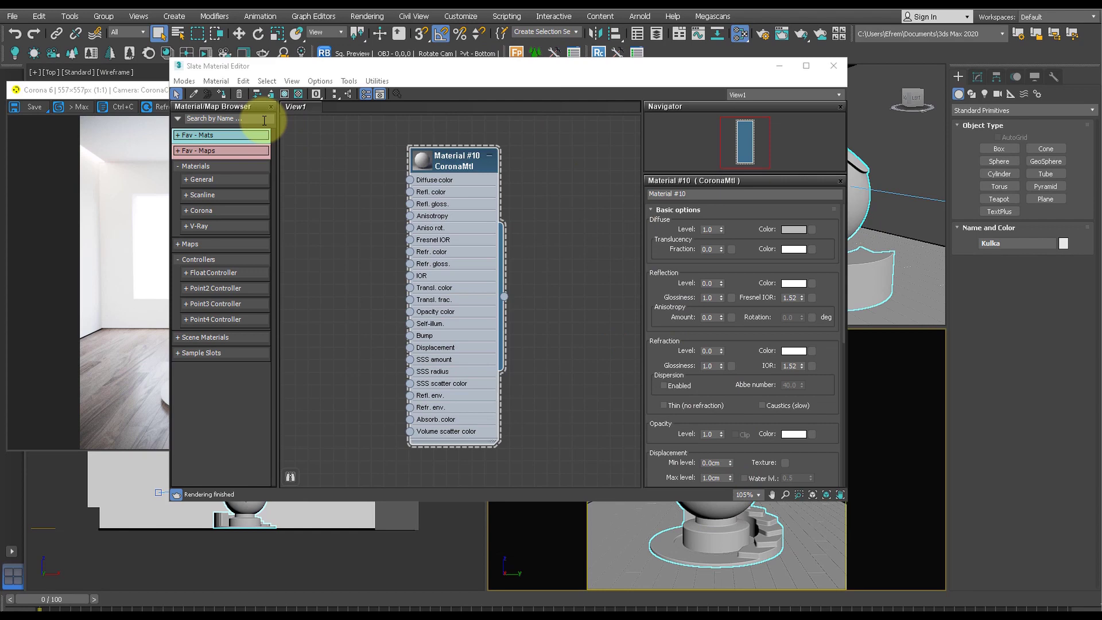
pyautogui.click(223, 96)
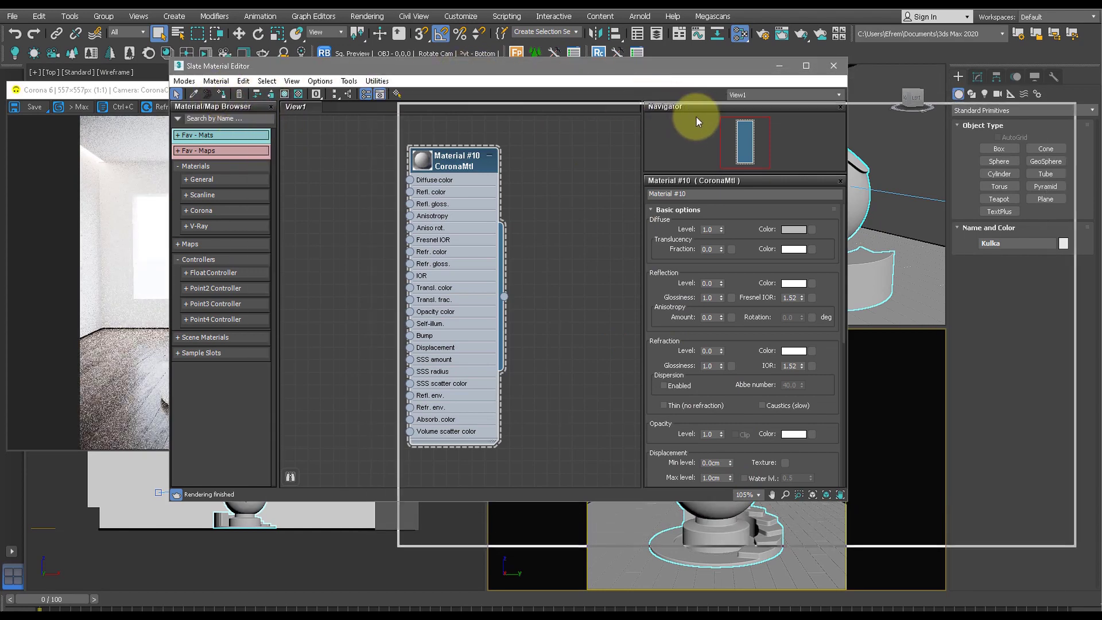
pyautogui.moveTo(696, 116); pyautogui.dragTo(710, 124)
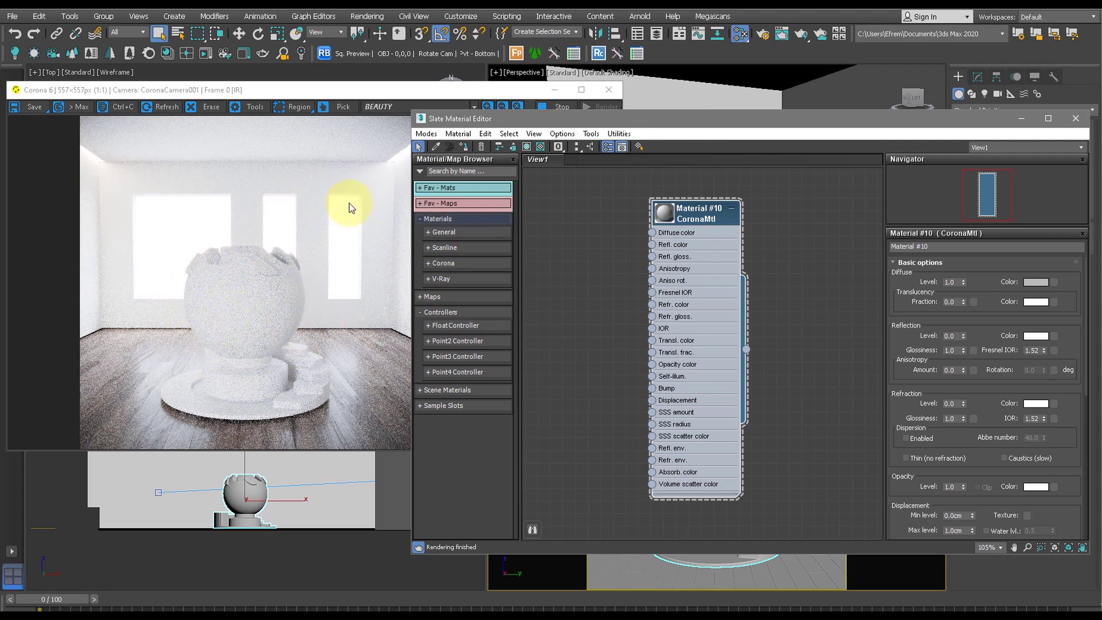
# - Give Material #10 a black diffuse, reflection level 1.0 and Fresnel IOR 9.16
pyautogui.click(1019, 281)
pyautogui.click(418, 141)
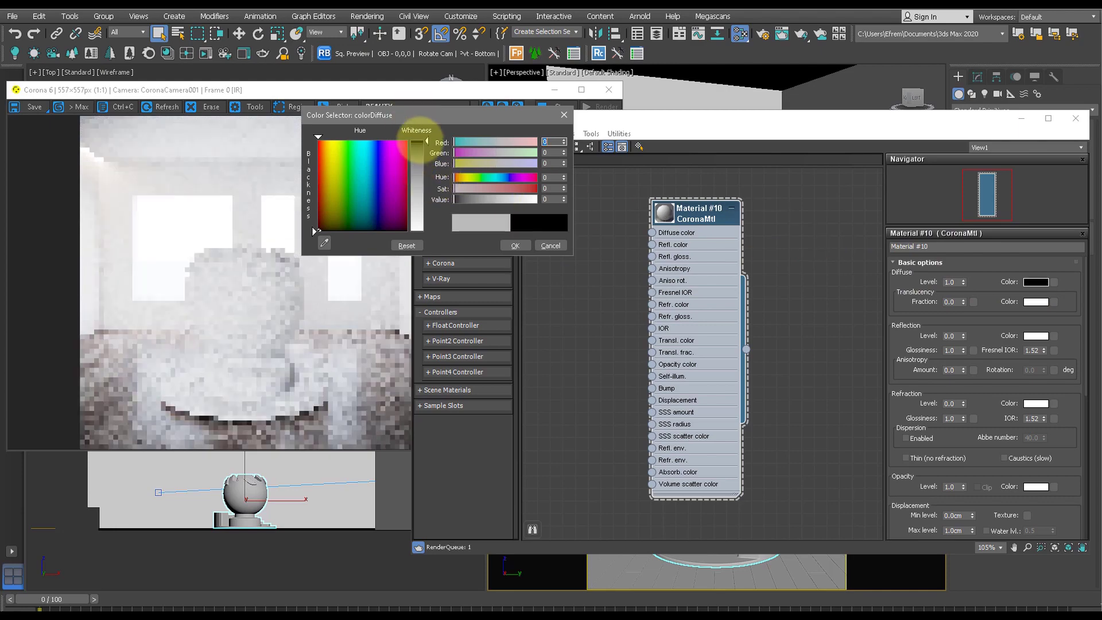
pyautogui.click(516, 245)
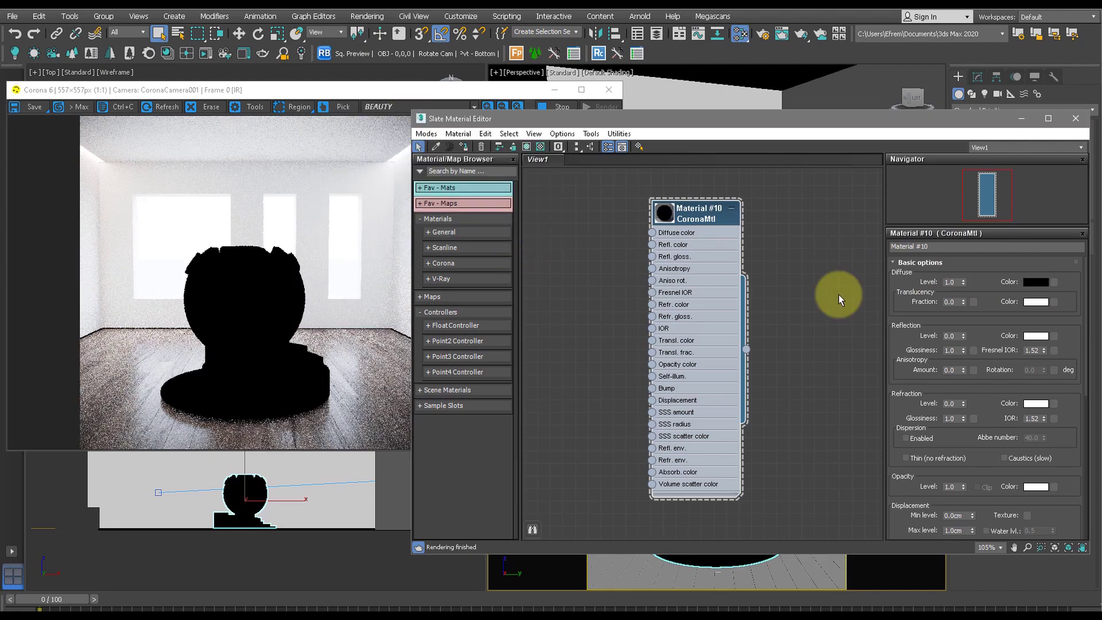
pyautogui.moveTo(963, 336); pyautogui.dragTo(967, 245)
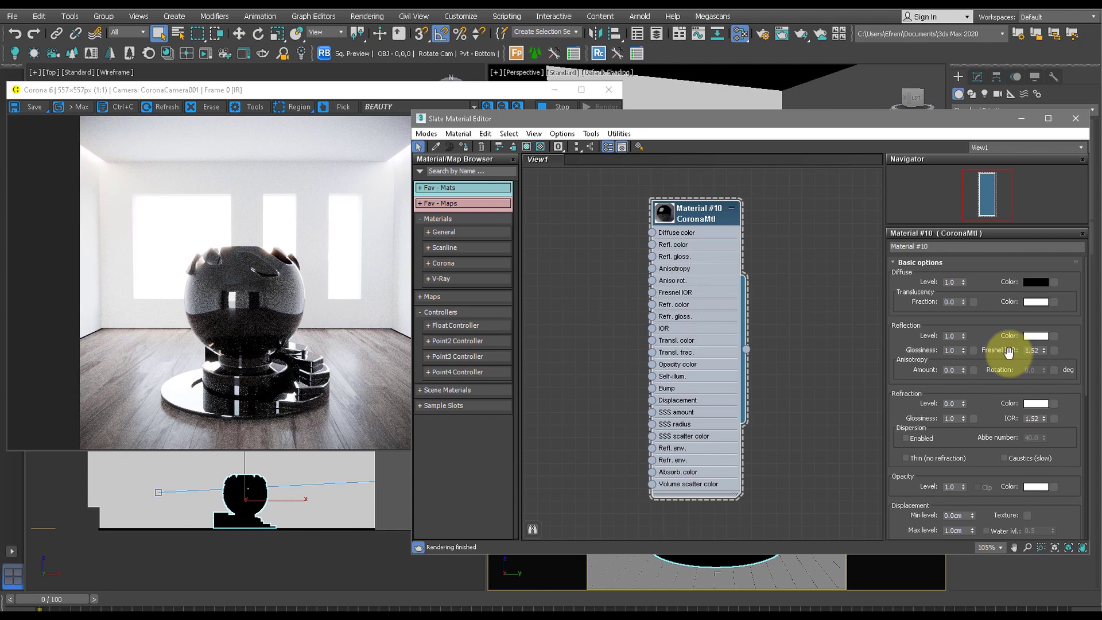
pyautogui.moveTo(1043, 350); pyautogui.dragTo(1051, 53)
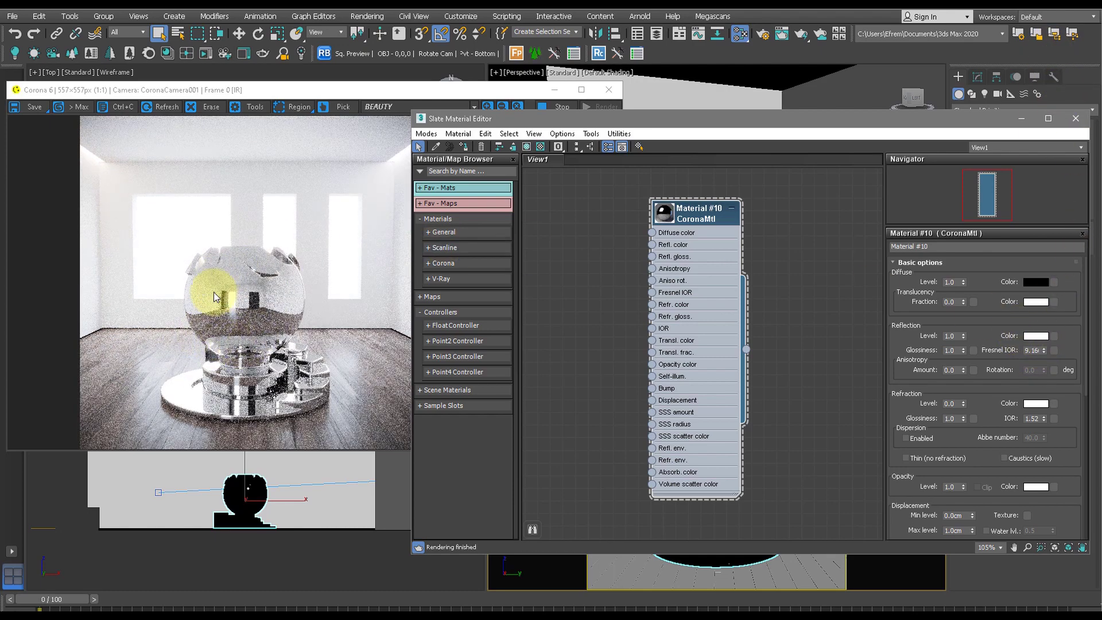
# - Set Material #10's reflection colour to orange-gold RGB 255, 139, 34
pyautogui.click(1031, 337)
pyautogui.moveTo(436, 122); pyautogui.dragTo(471, 110)
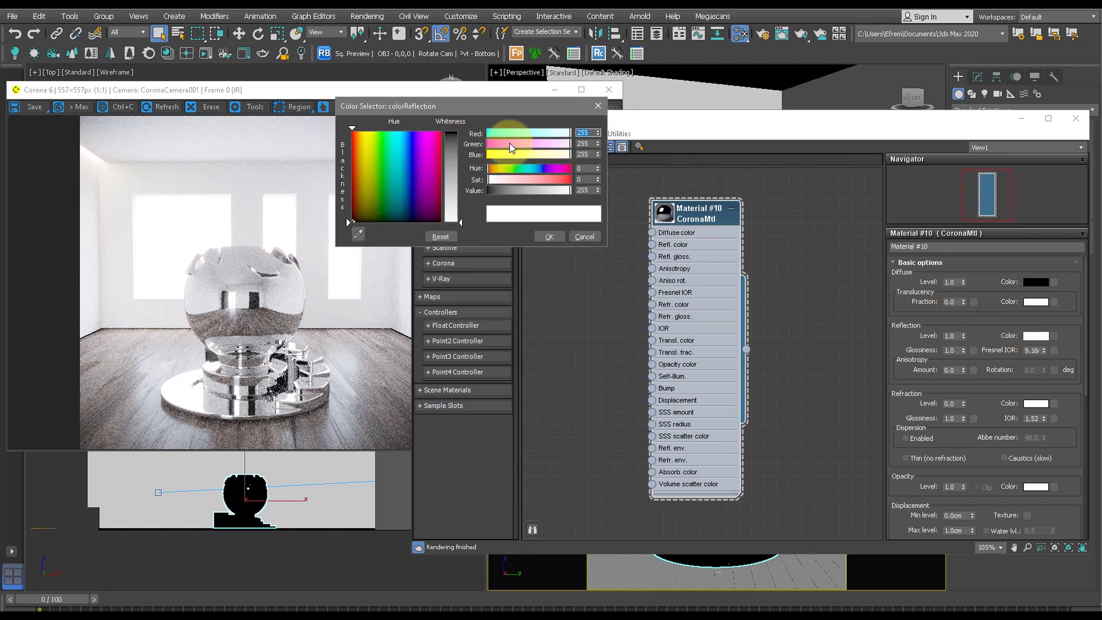
pyautogui.moveTo(540, 154); pyautogui.dragTo(507, 154)
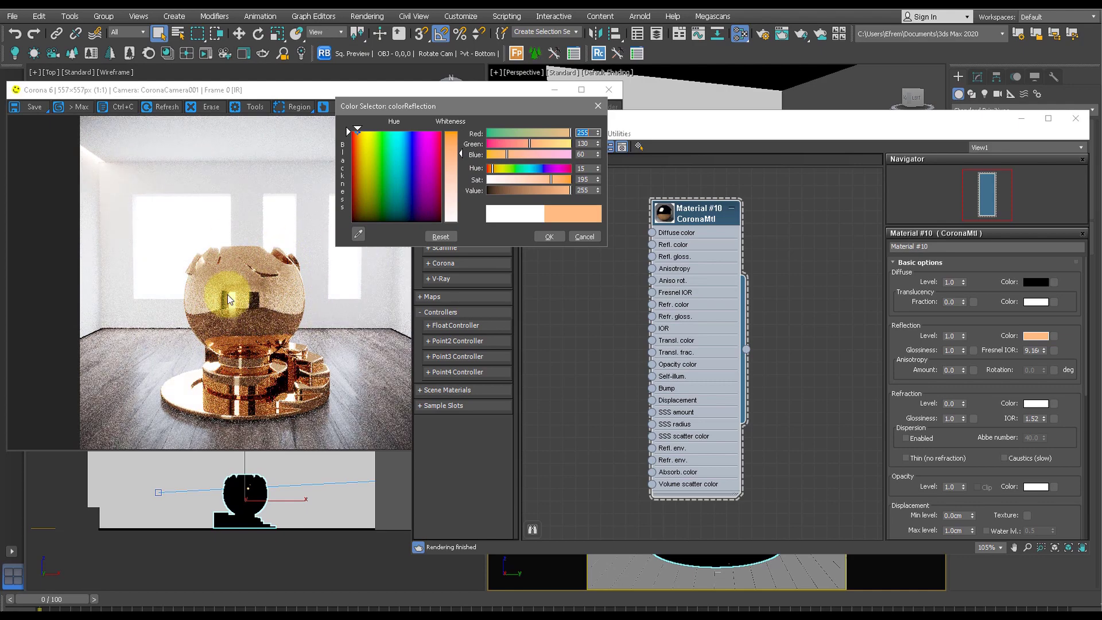
pyautogui.moveTo(551, 180); pyautogui.dragTo(559, 181)
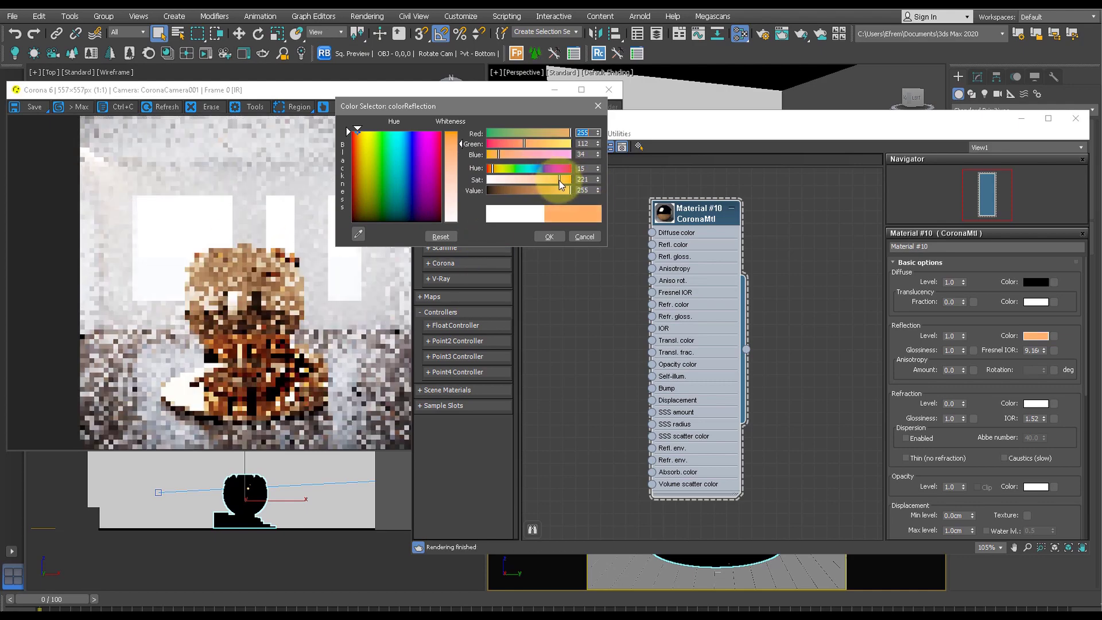
pyautogui.moveTo(524, 143); pyautogui.dragTo(532, 142)
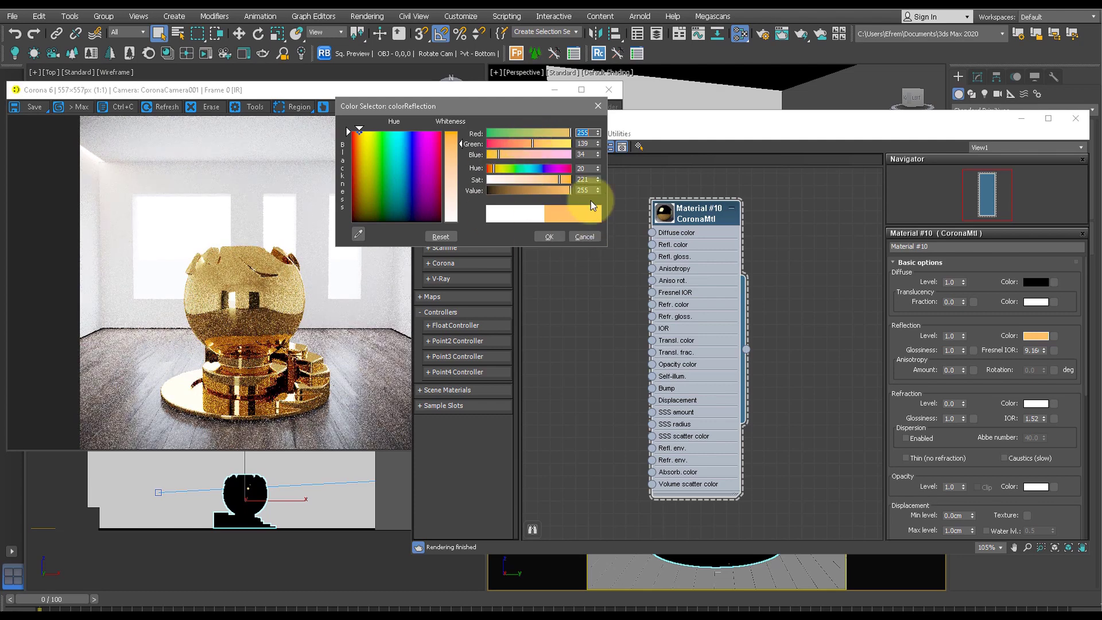
pyautogui.click(549, 236)
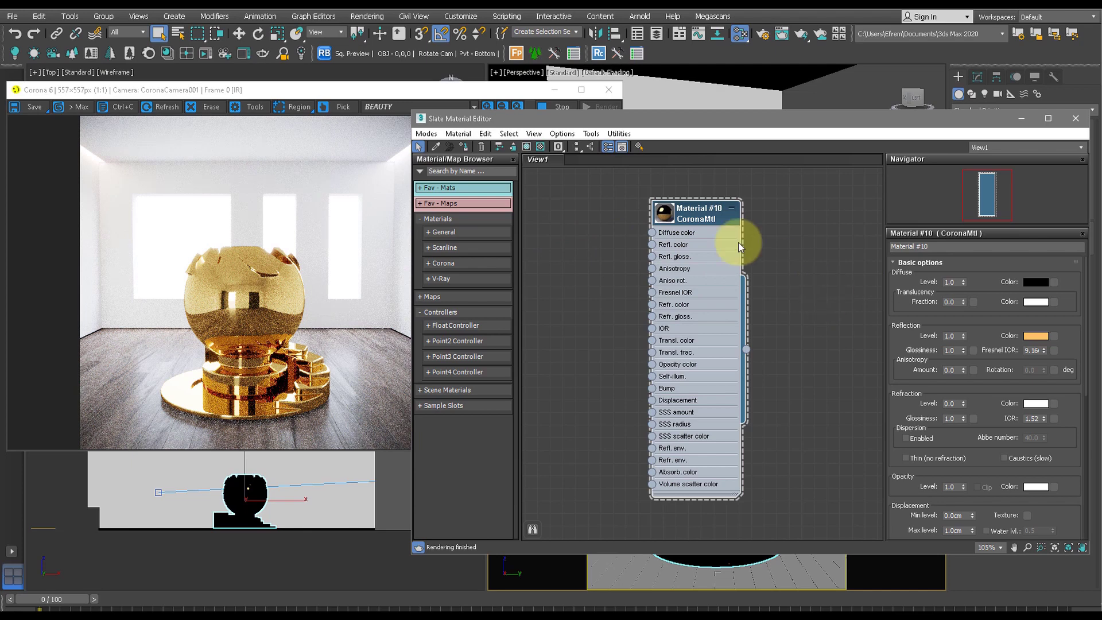
# - Add a CoronaBitmap map node loaded with the DIRT_1 image
pyautogui.moveTo(696, 222); pyautogui.dragTo(734, 221)
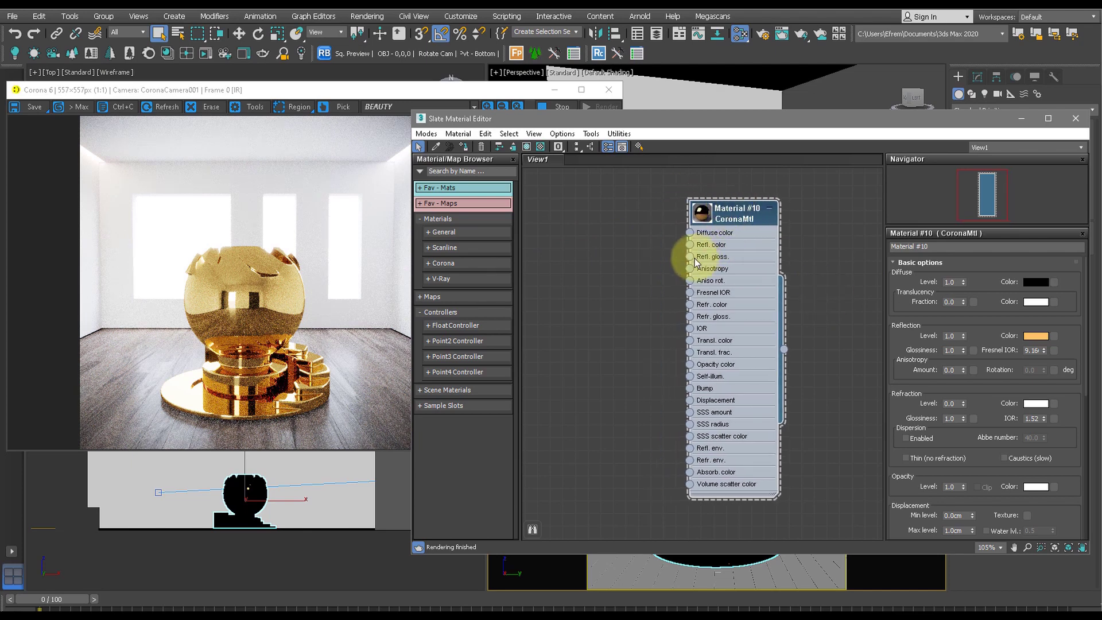
pyautogui.rightClick(570, 288)
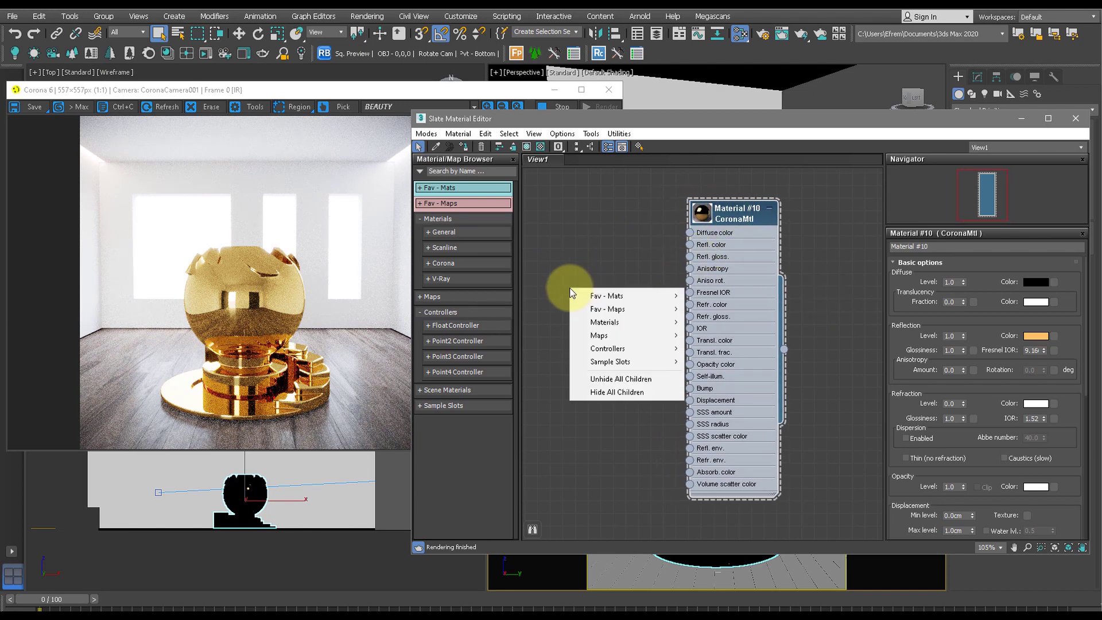
pyautogui.moveTo(639, 333)
pyautogui.moveTo(721, 347)
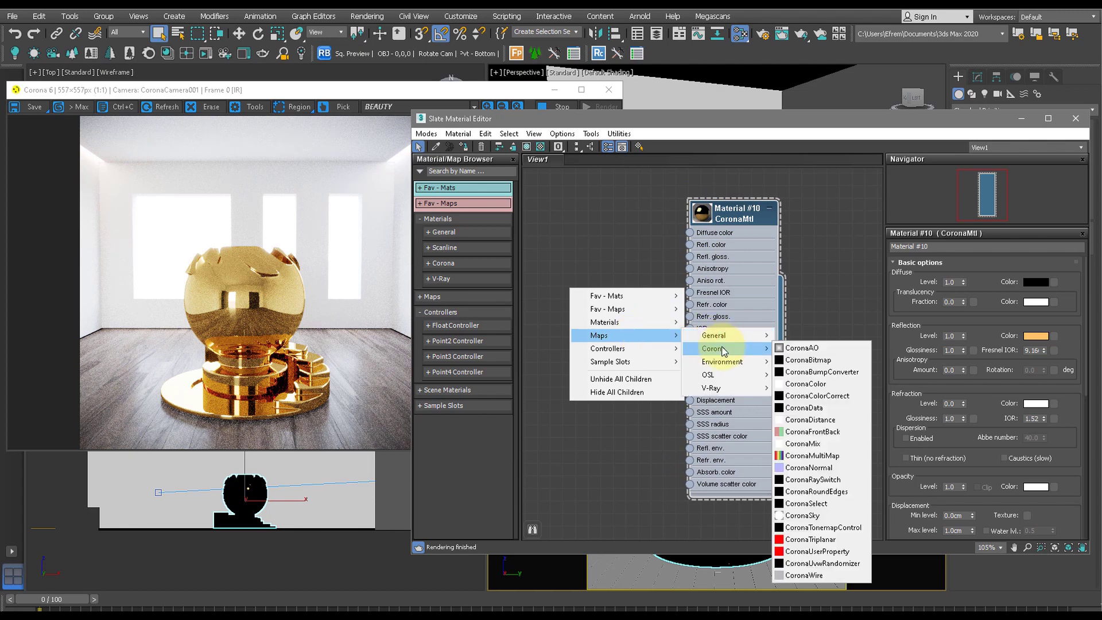
pyautogui.click(807, 360)
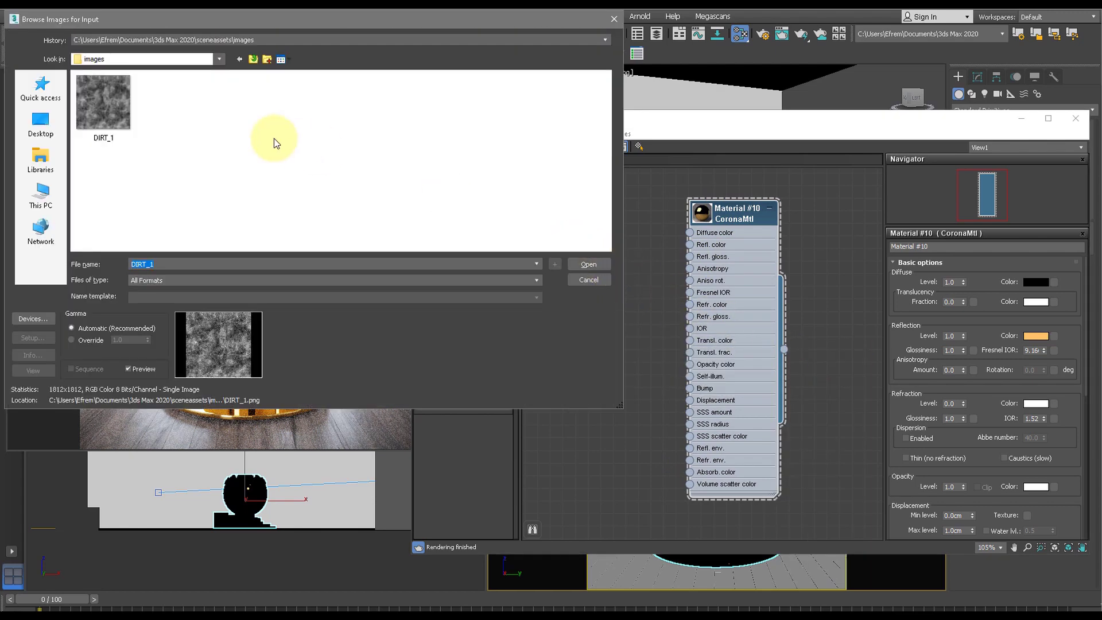
pyautogui.doubleClick(111, 128)
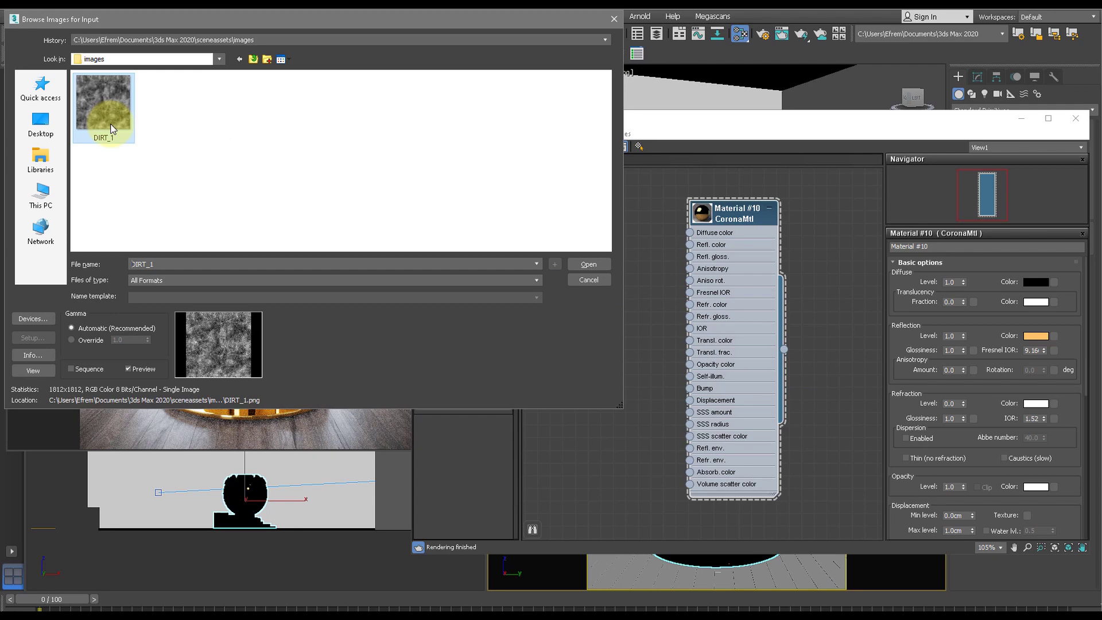
# - Wire the dirt map into Material #10's Refl. gloss. slot and tidy the node layout
pyautogui.moveTo(592, 294); pyautogui.dragTo(592, 246)
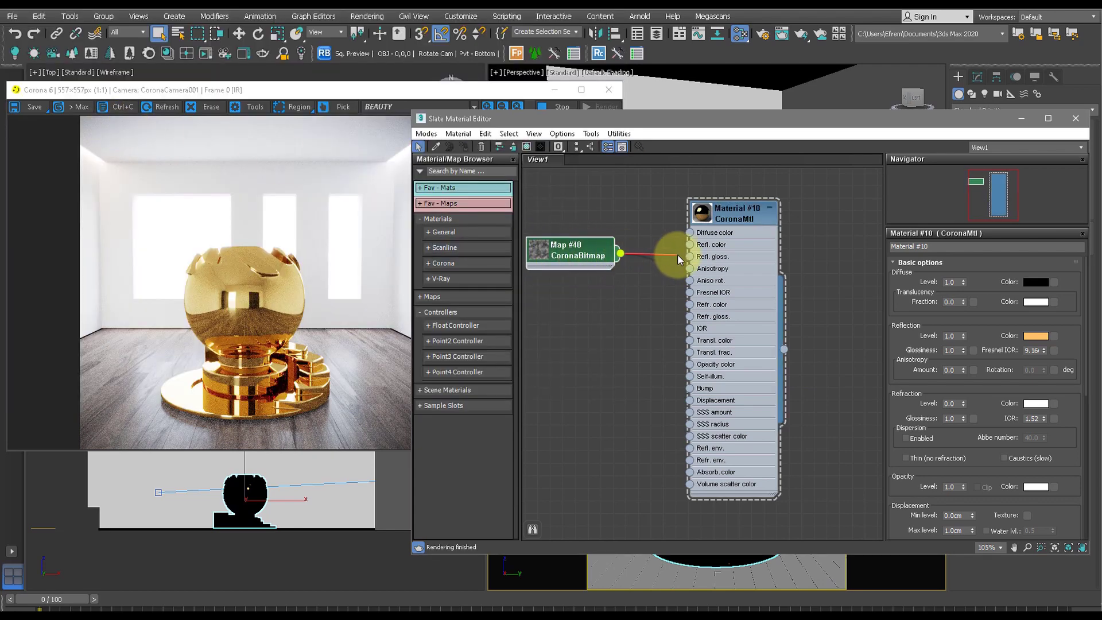
pyautogui.moveTo(687, 256); pyautogui.dragTo(689, 256)
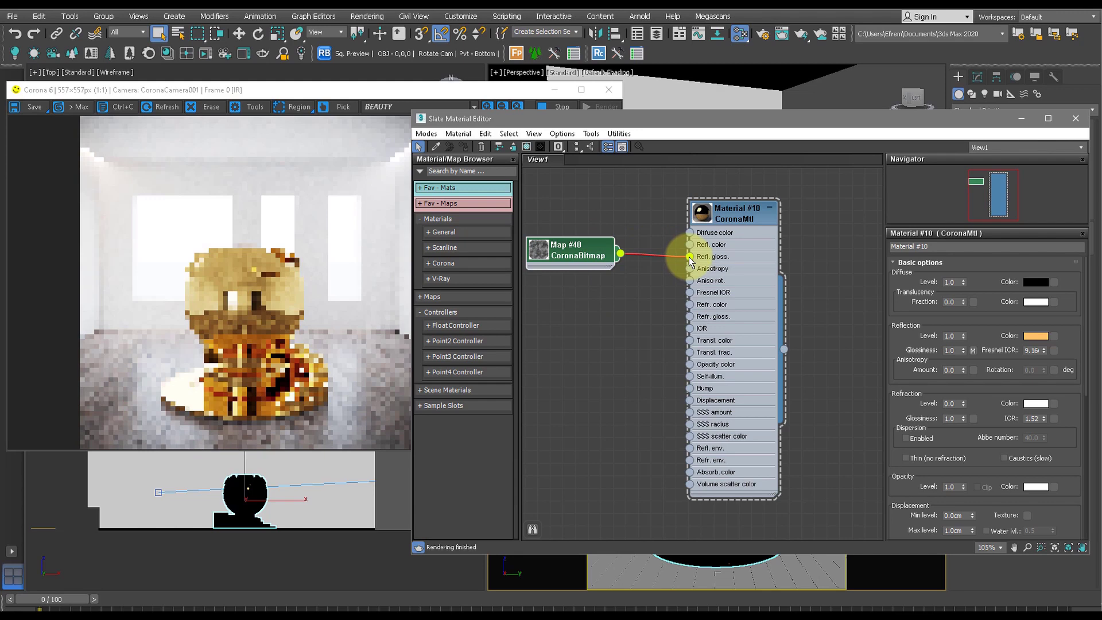
pyautogui.click(538, 253)
pyautogui.moveTo(576, 251); pyautogui.dragTo(542, 238)
pyautogui.moveTo(747, 222); pyautogui.dragTo(796, 222)
pyautogui.moveTo(563, 239); pyautogui.dragTo(576, 240)
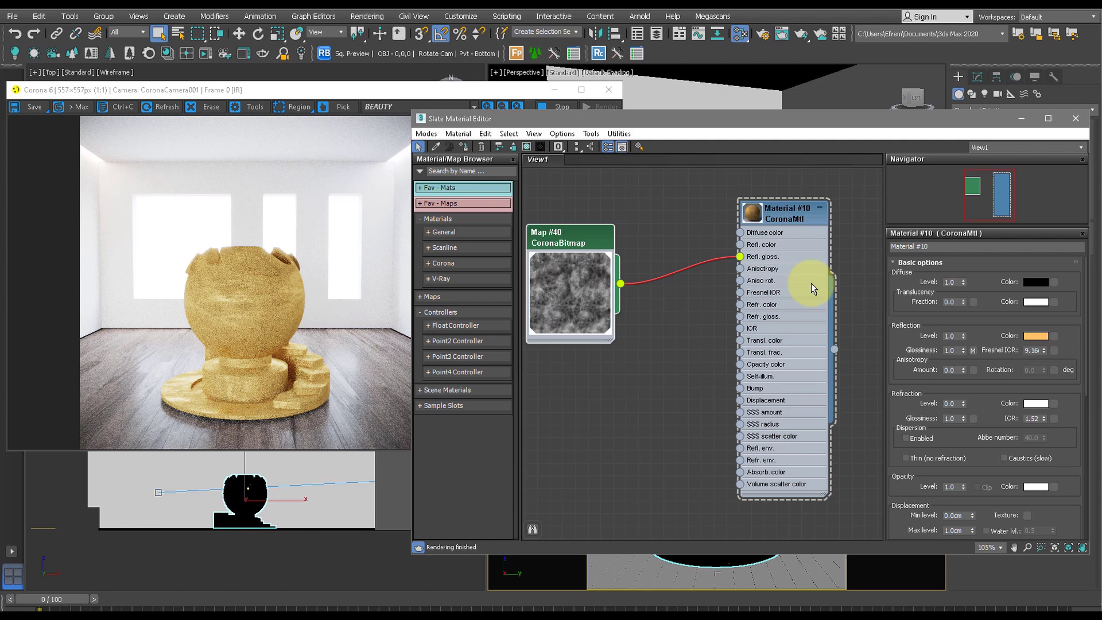
# - Set Material #10's reflection glossiness map amount to 20 in the Maps rollout
pyautogui.click(776, 212)
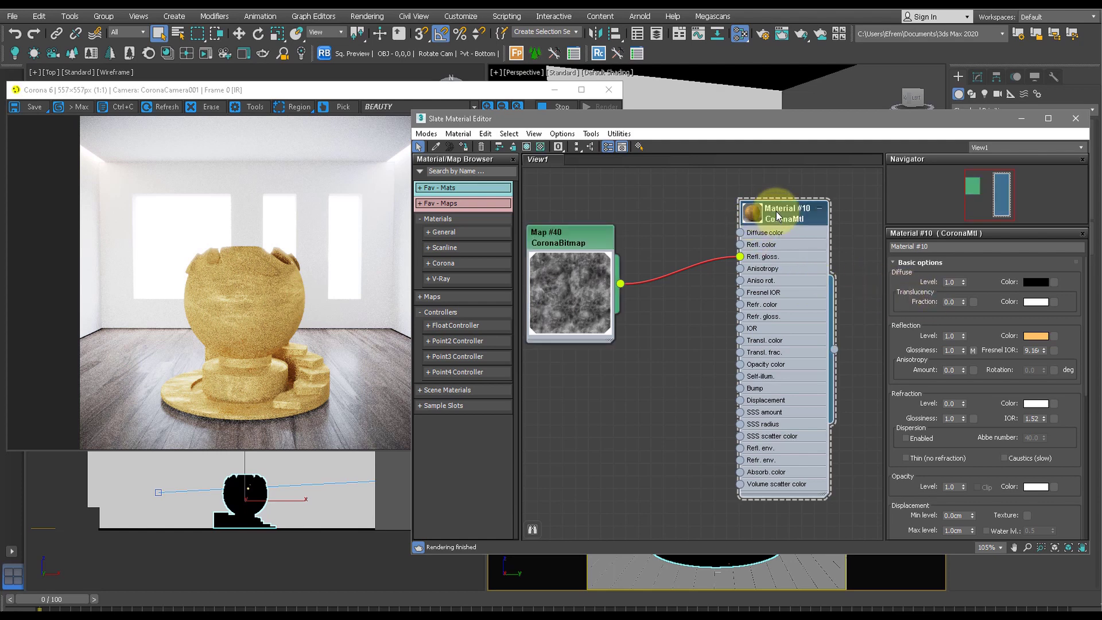
pyautogui.moveTo(901, 349); pyautogui.dragTo(903, 218)
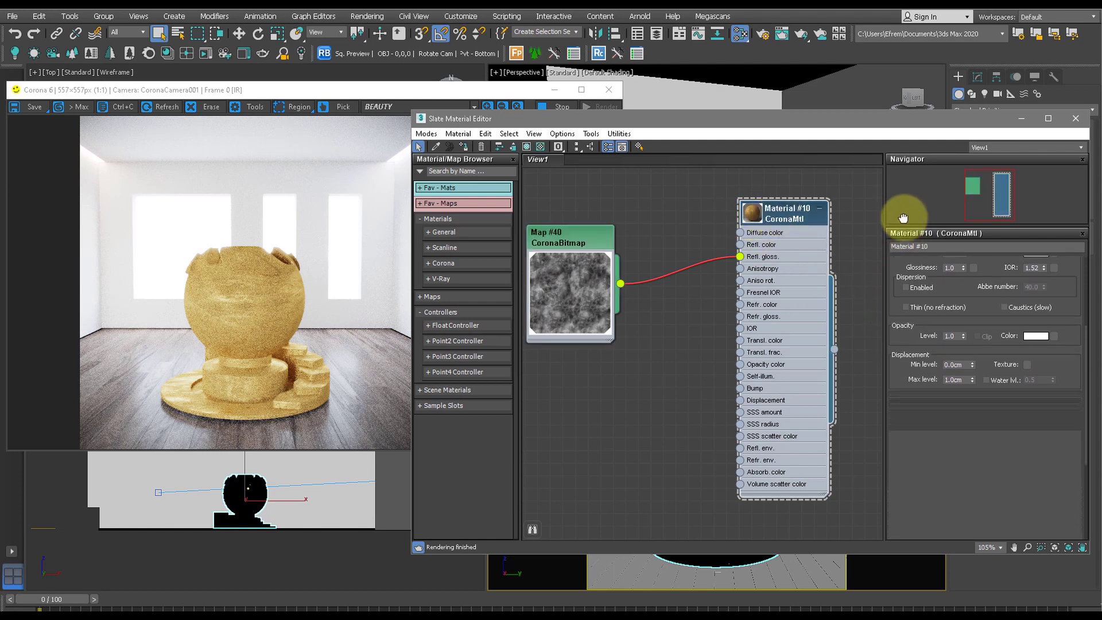
pyautogui.moveTo(905, 419); pyautogui.dragTo(911, 308)
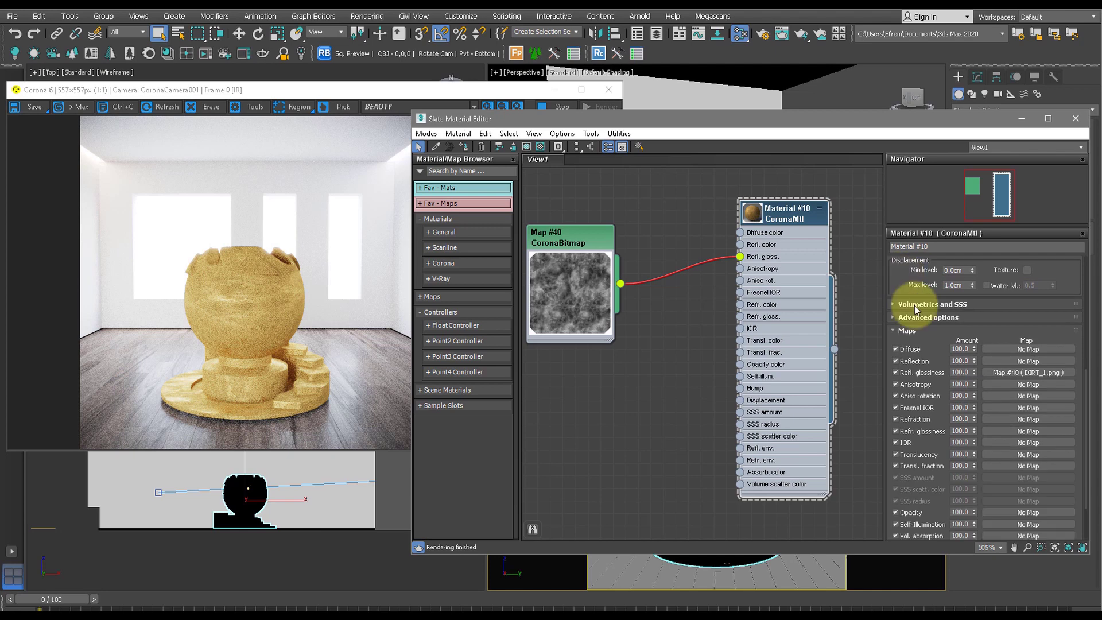
pyautogui.doubleClick(966, 373)
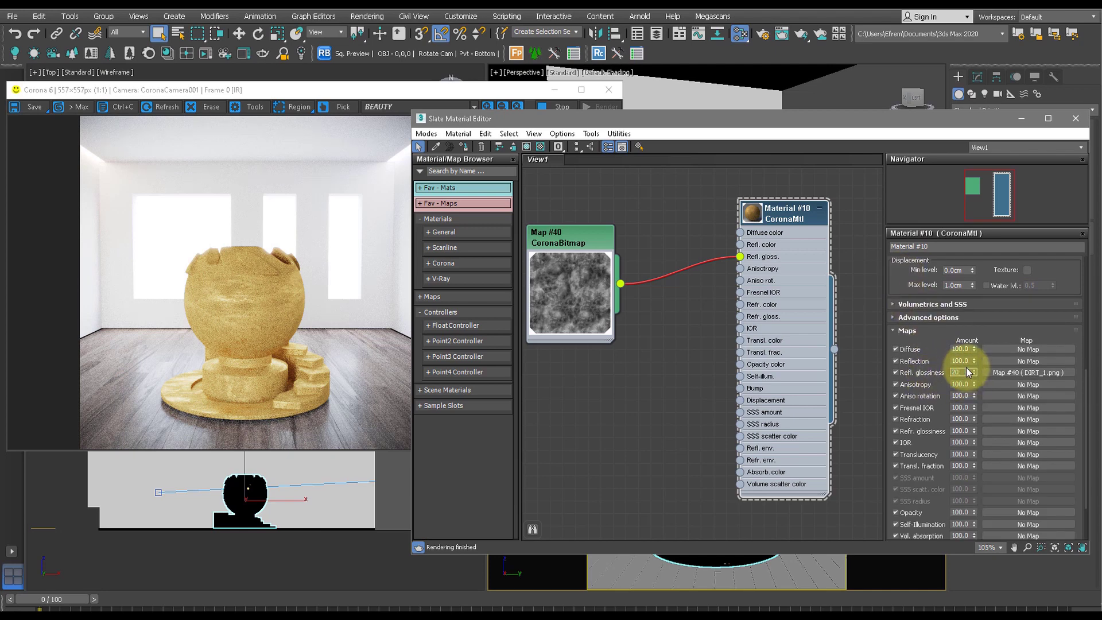
pyautogui.write('20')
pyautogui.press('Return')
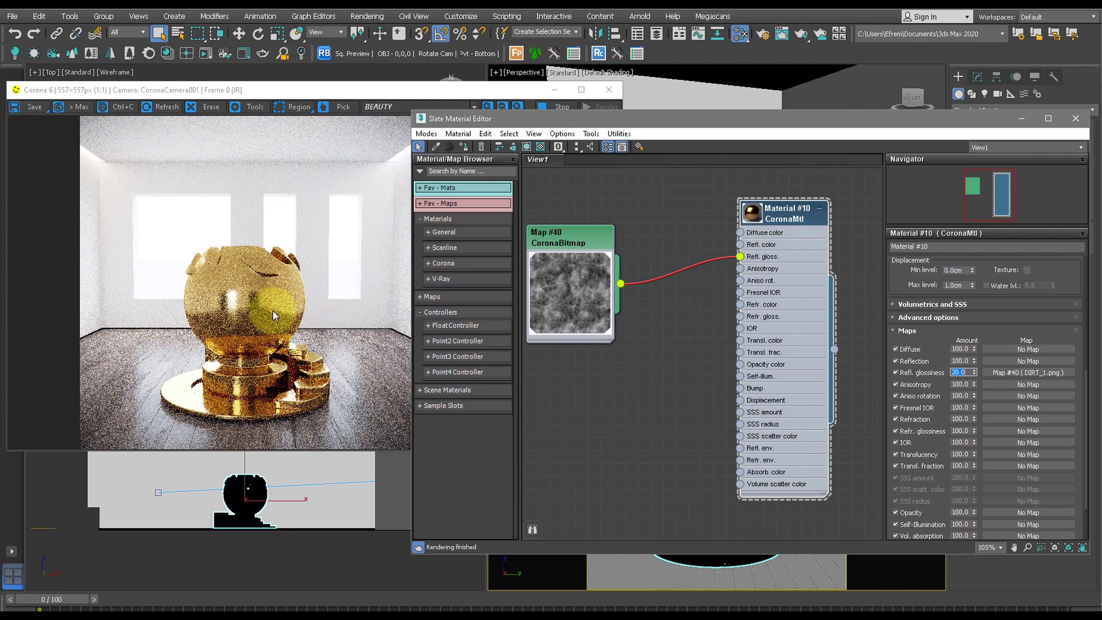
# - Change the glossiness map amount to 50 and check the Corona render
pyautogui.scroll(1, 237, 316)
pyautogui.scroll(-1, 236, 315)
pyautogui.scroll(1, 252, 323)
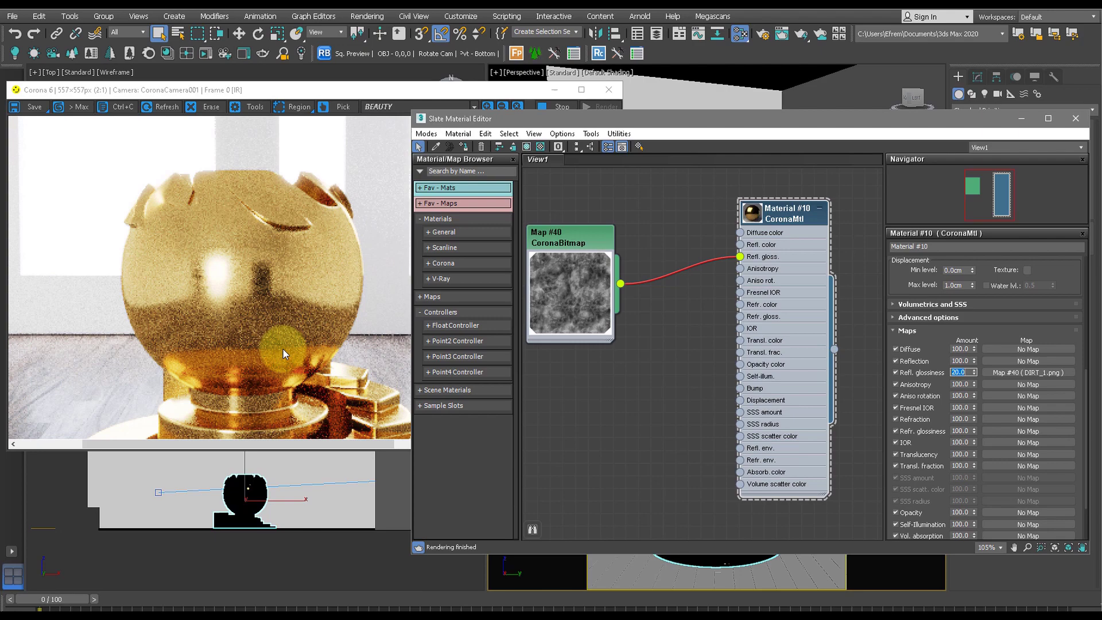
pyautogui.write('50')
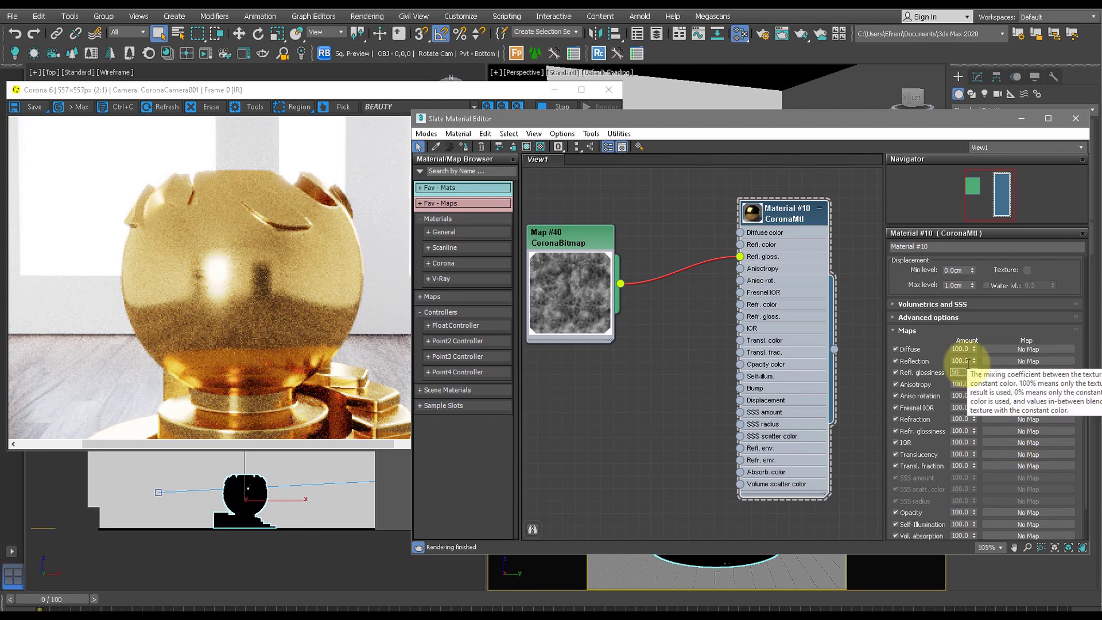
pyautogui.press('Return')
pyautogui.scroll(-1, 328, 331)
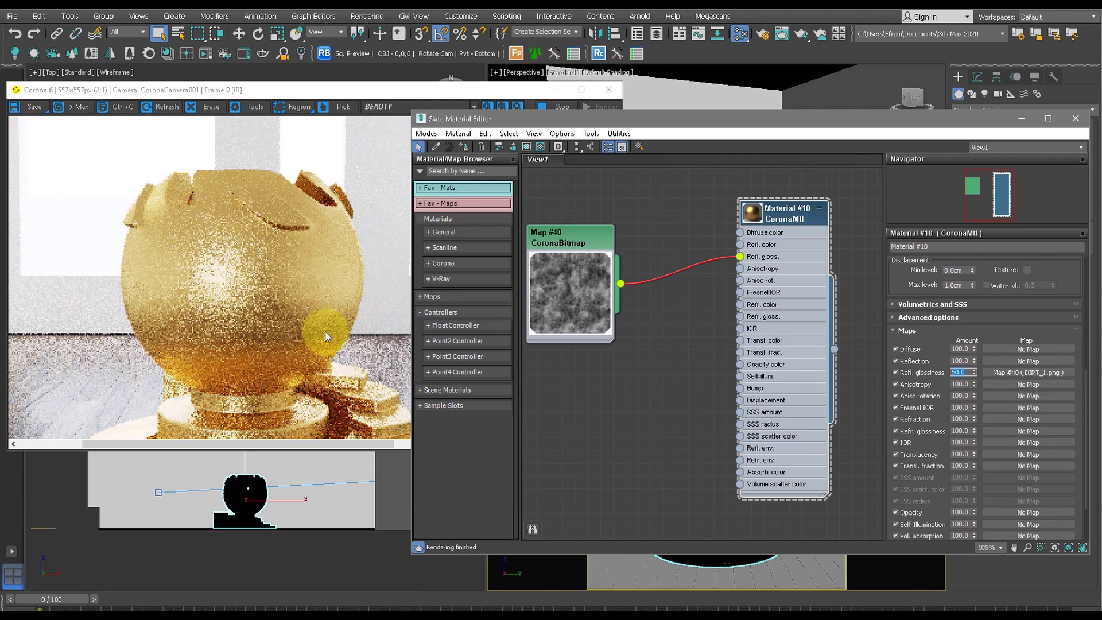
pyautogui.click(299, 319)
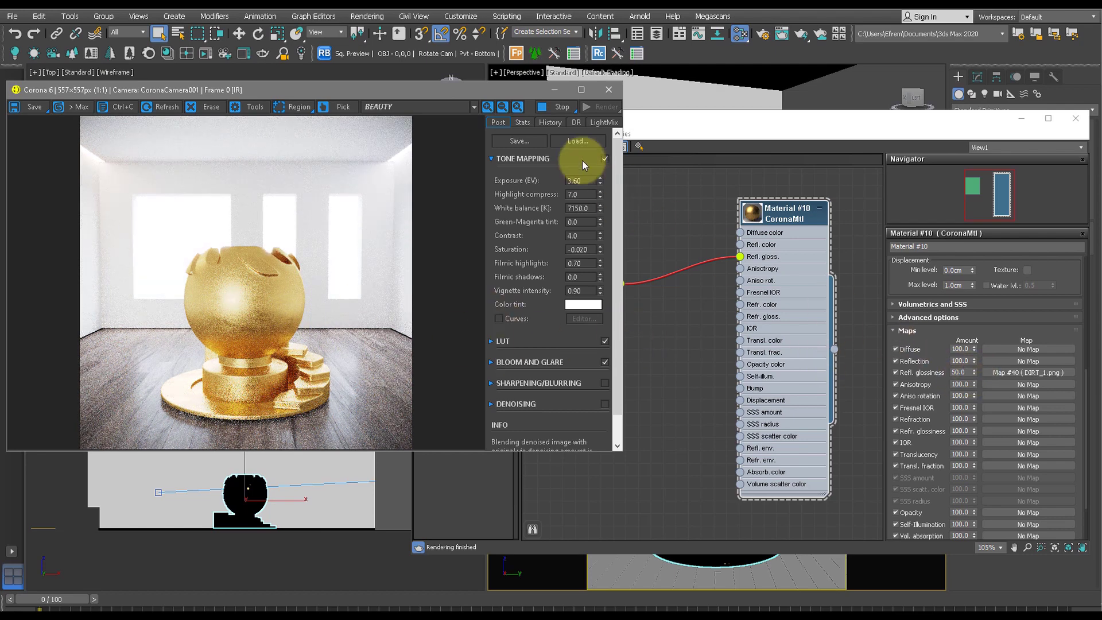
# - Insert a CoronaColorCorrect map, found by searching 'coronacol', into the dirt-to-glossiness wire
pyautogui.click(678, 230)
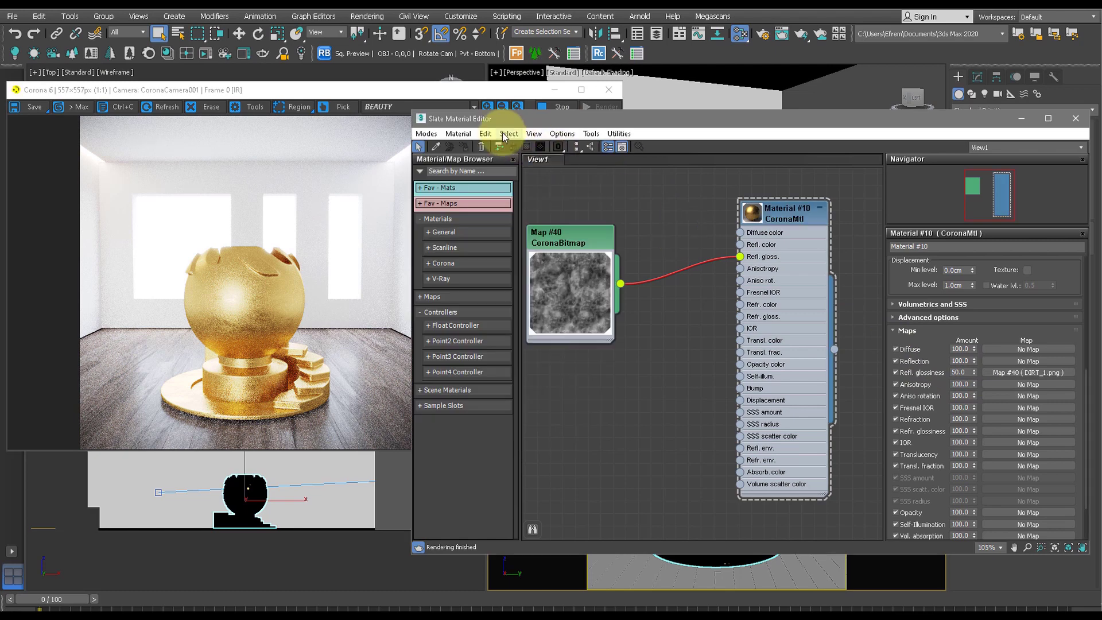
pyautogui.click(462, 171)
pyautogui.write('corona')
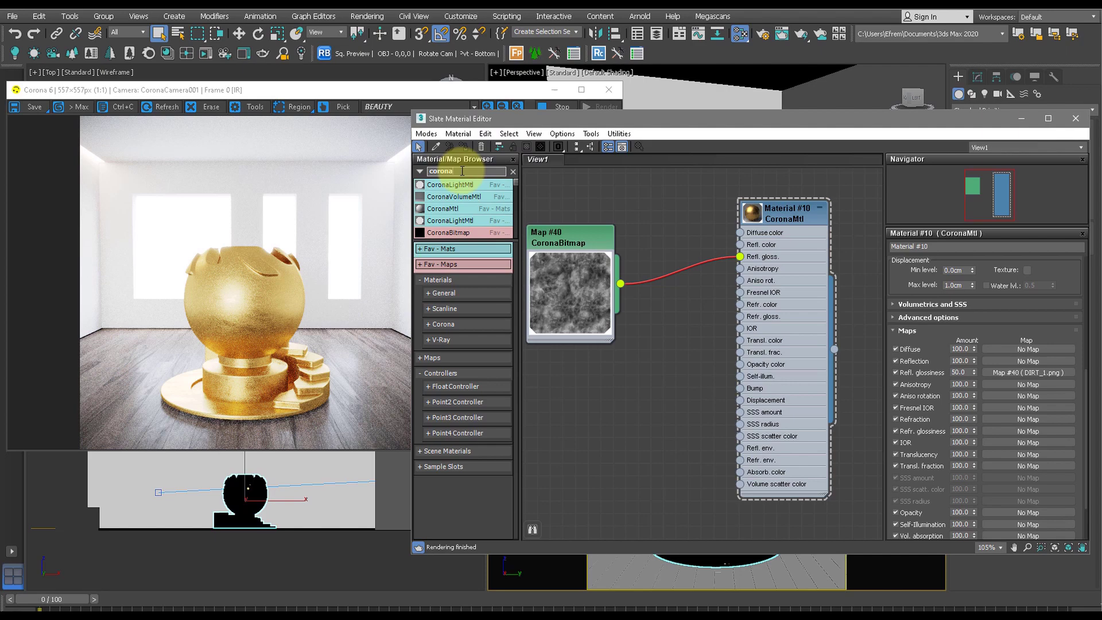
pyautogui.write('col')
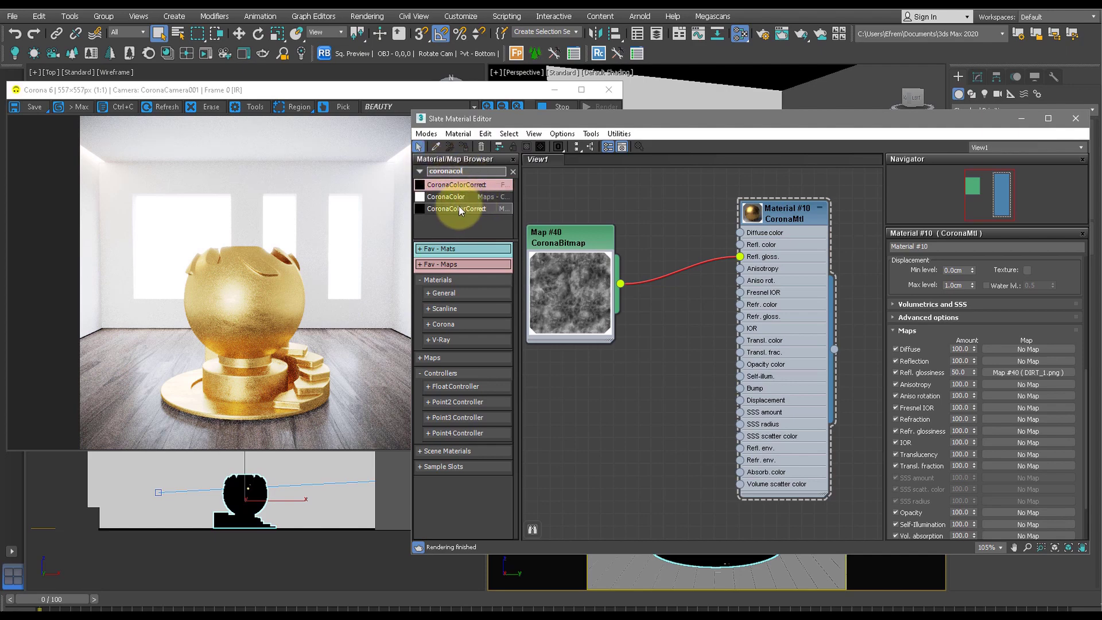
pyautogui.moveTo(460, 210); pyautogui.dragTo(680, 269)
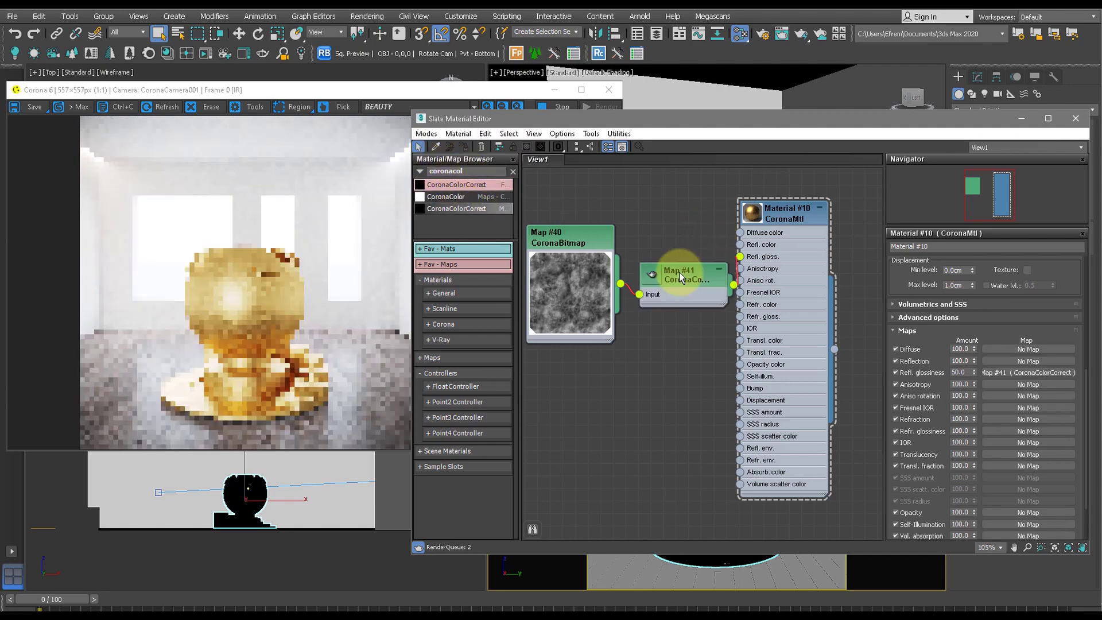
pyautogui.doubleClick(644, 264)
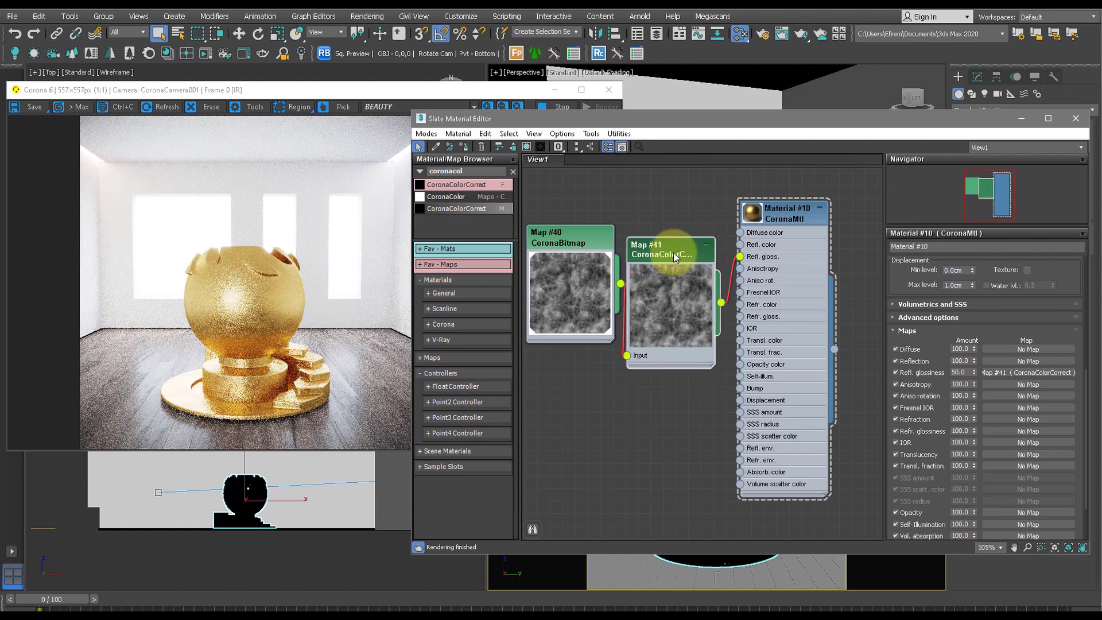
pyautogui.doubleClick(673, 252)
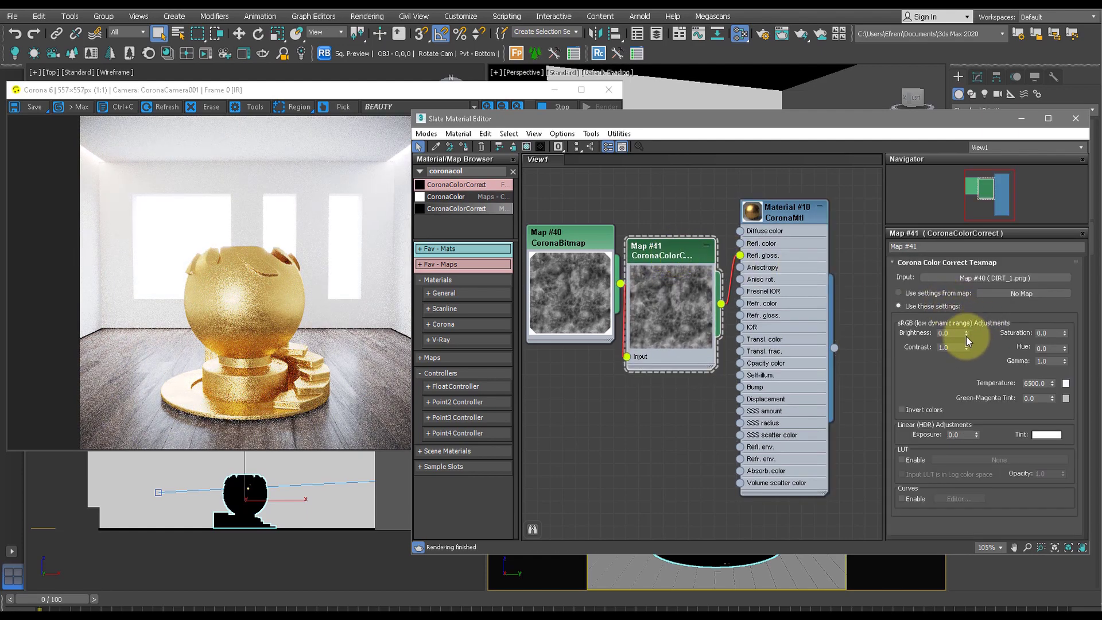
# - Set the colour correction to brightness 0.52, contrast 3.44 and gamma 2.86, then check the render
pyautogui.moveTo(966, 333); pyautogui.dragTo(966, 291)
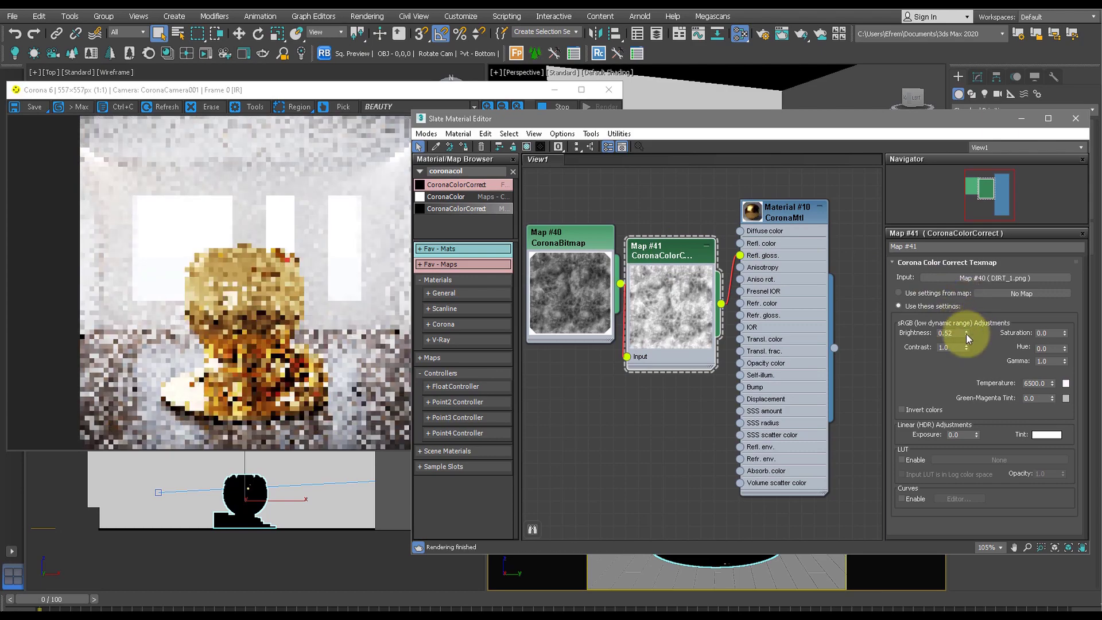
pyautogui.moveTo(966, 347); pyautogui.dragTo(964, 208)
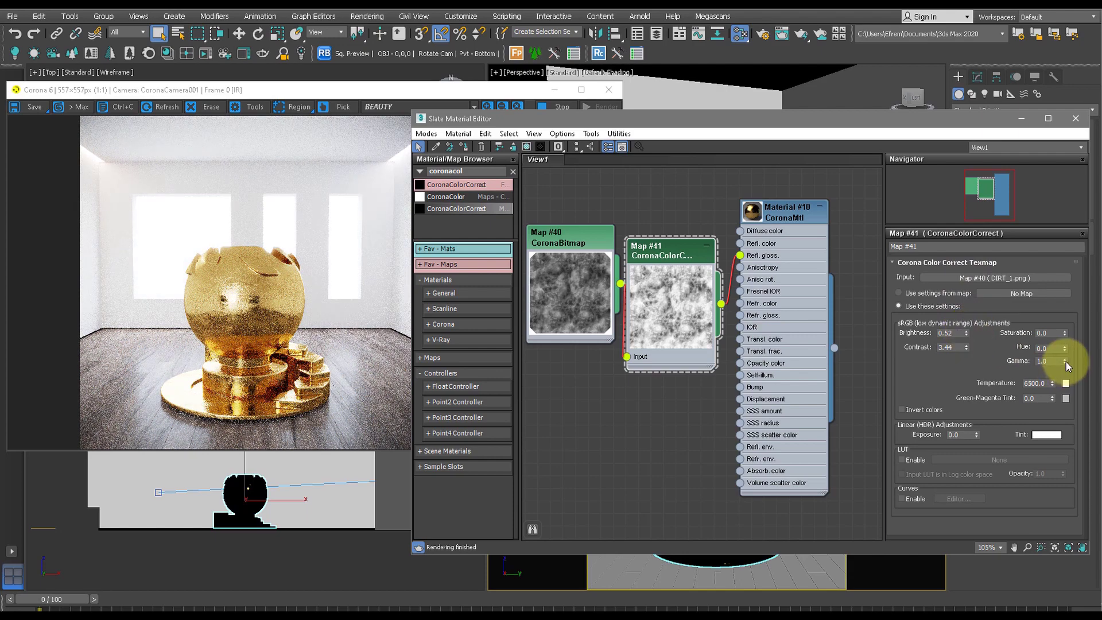
pyautogui.moveTo(1066, 362); pyautogui.dragTo(1073, 250)
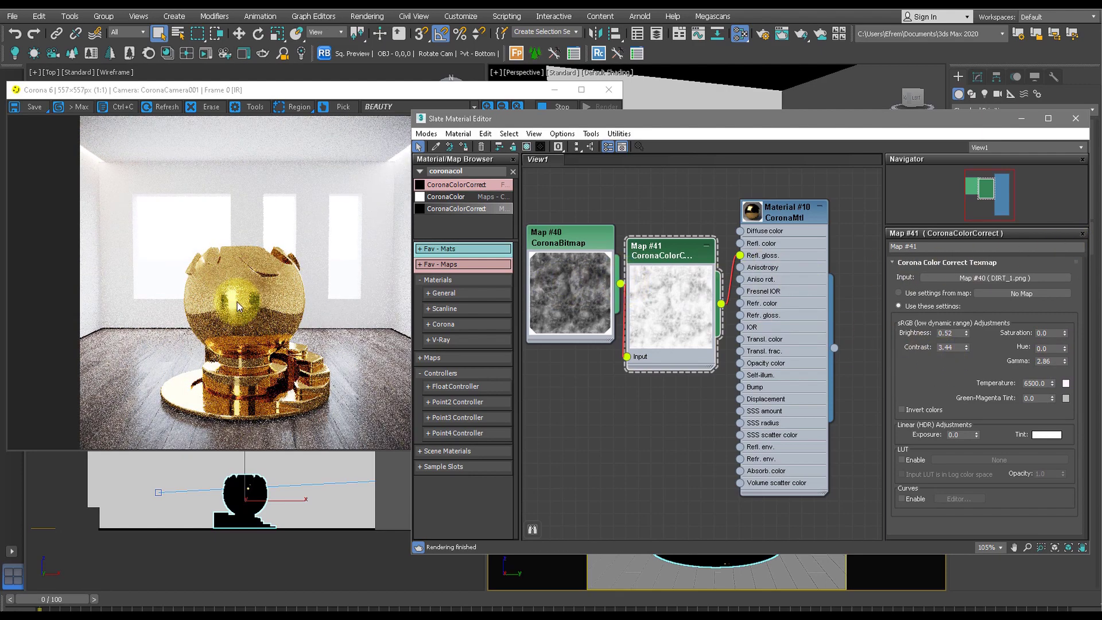
pyautogui.scroll(1, 237, 305)
pyautogui.click(318, 312)
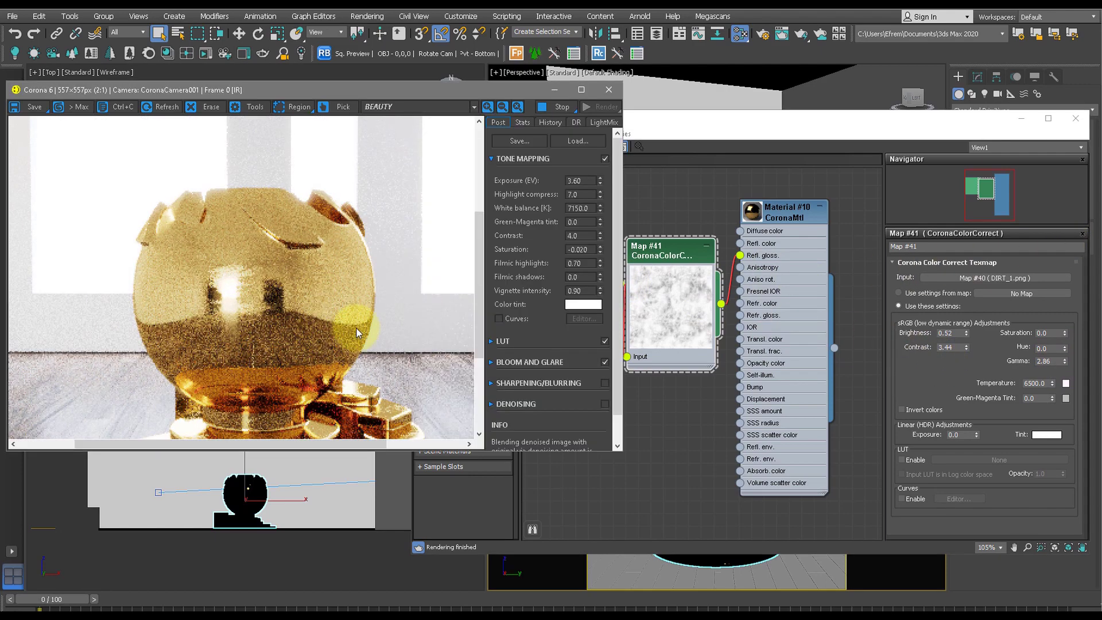
# - Raise the colour correction brightness to 0.85 and contrast to 5.0
pyautogui.scroll(-1, 411, 339)
pyautogui.scroll(1, 288, 346)
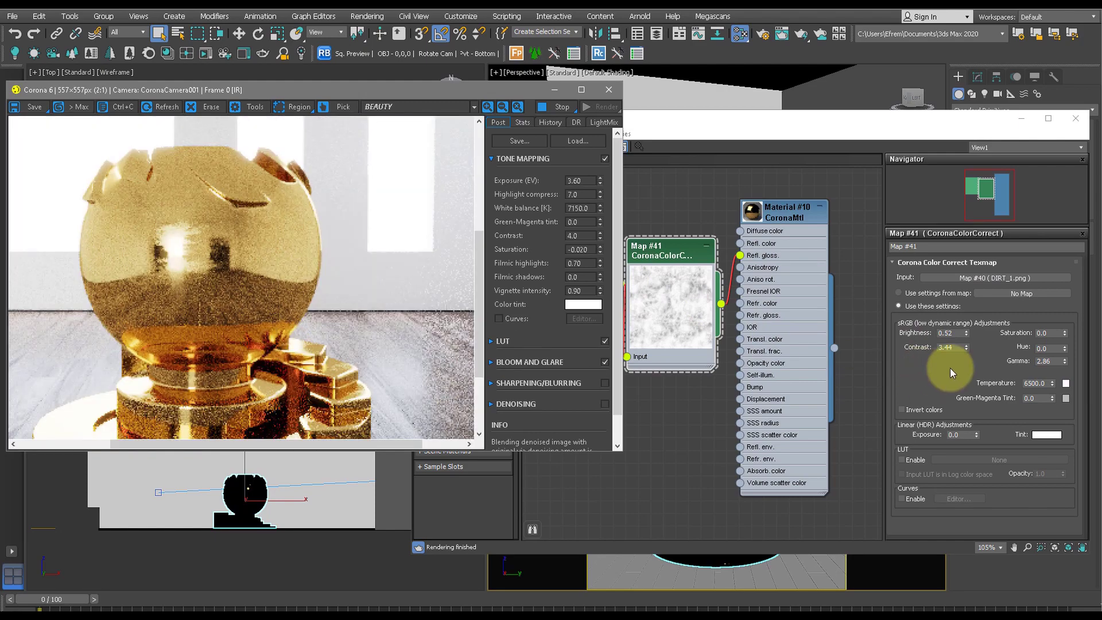
pyautogui.moveTo(966, 333)
pyautogui.mouseDown()
pyautogui.moveTo(966, 315)
pyautogui.moveTo(966, 344)
pyautogui.moveTo(967, 336)
pyautogui.mouseUp()
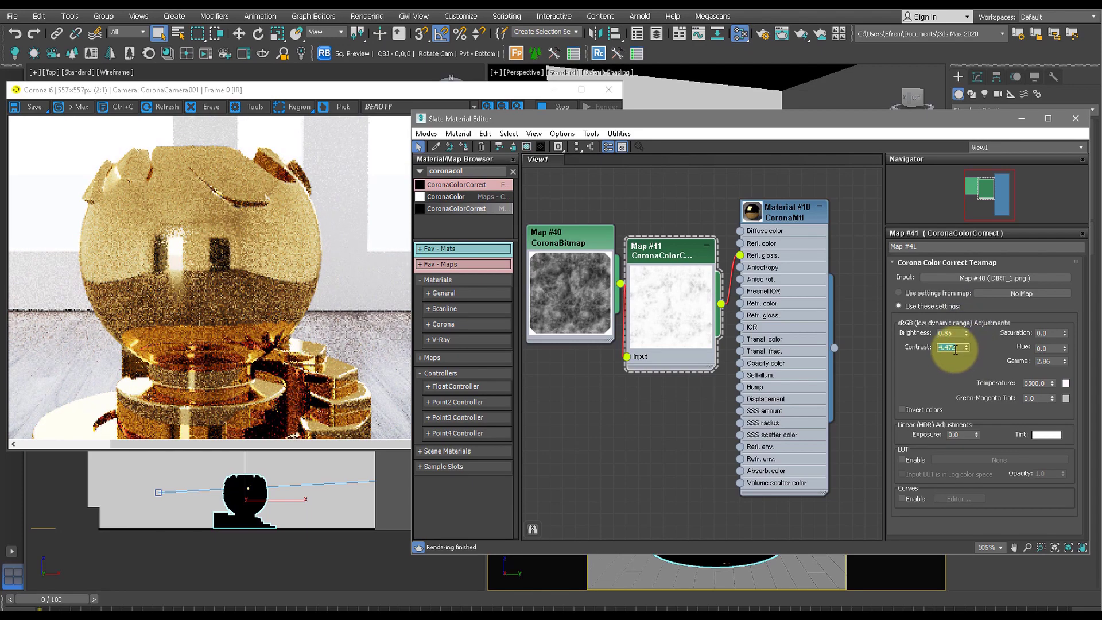
pyautogui.write('5')
pyautogui.press('Return')
pyautogui.scroll(-1, 251, 260)
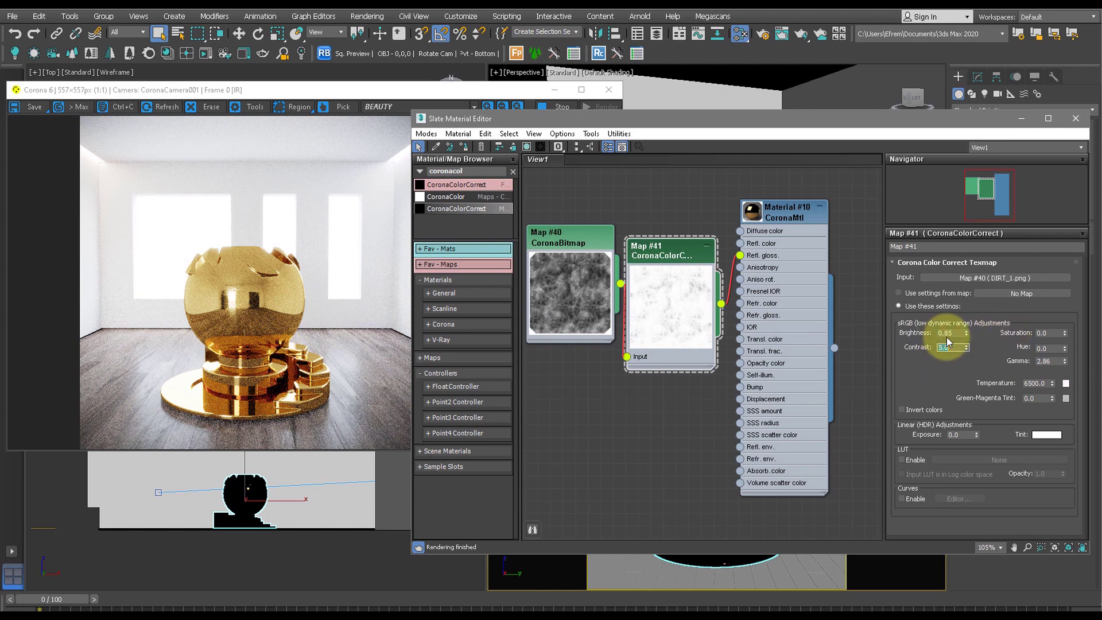
# - Set CoronaColorCorrect brightness to 0.22 and review the Corona frame buffer
pyautogui.click(959, 333)
pyautogui.write('0.2')
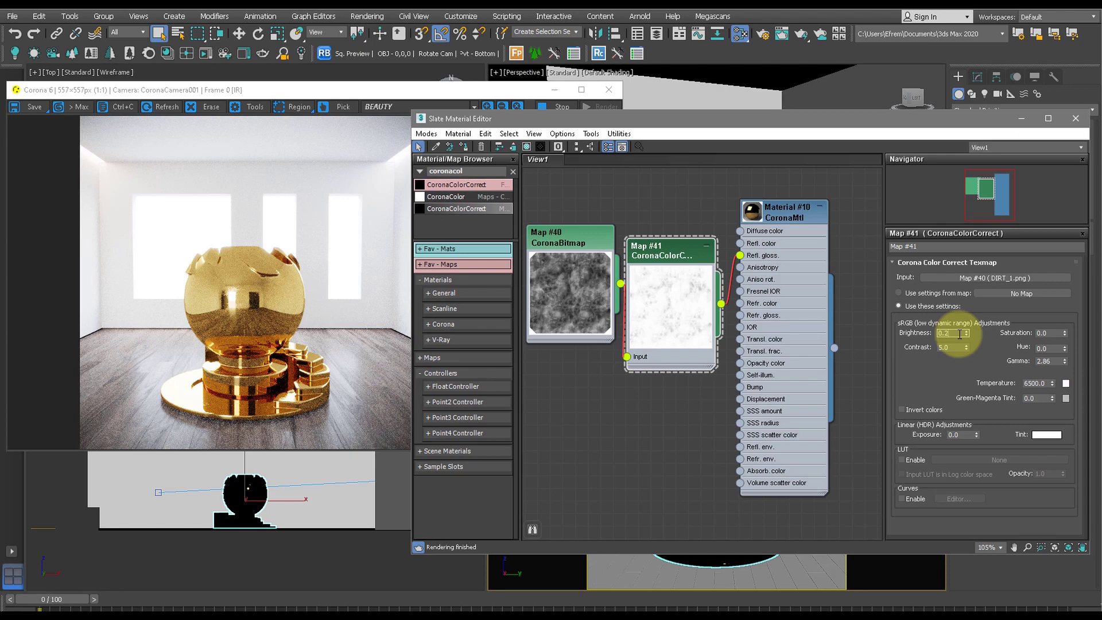
pyautogui.write('2')
pyautogui.press('Return')
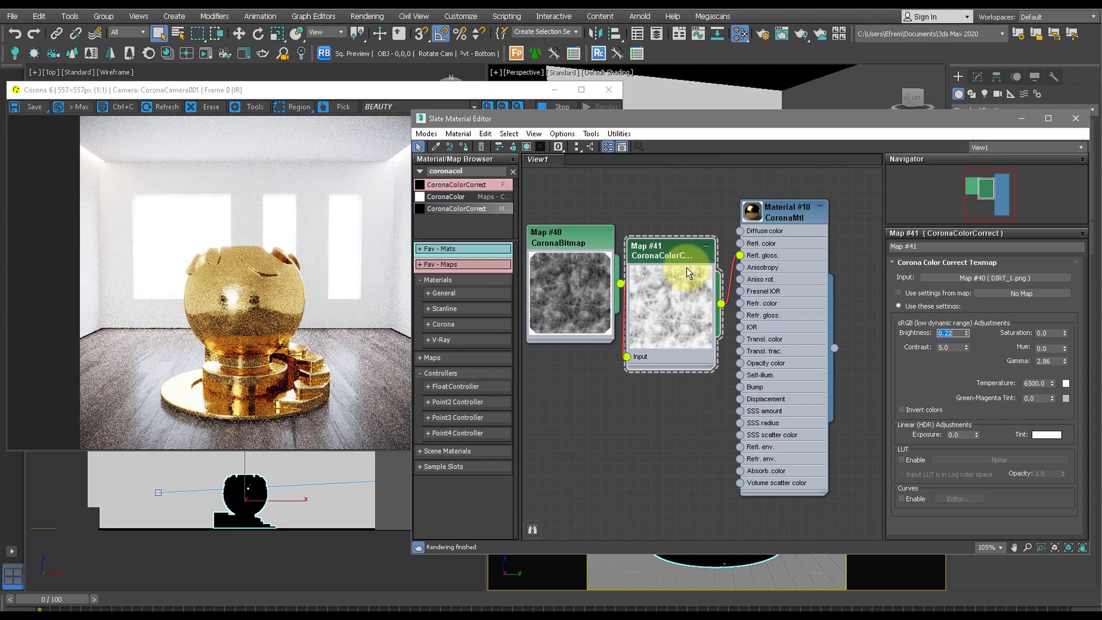
pyautogui.scroll(1, 247, 315)
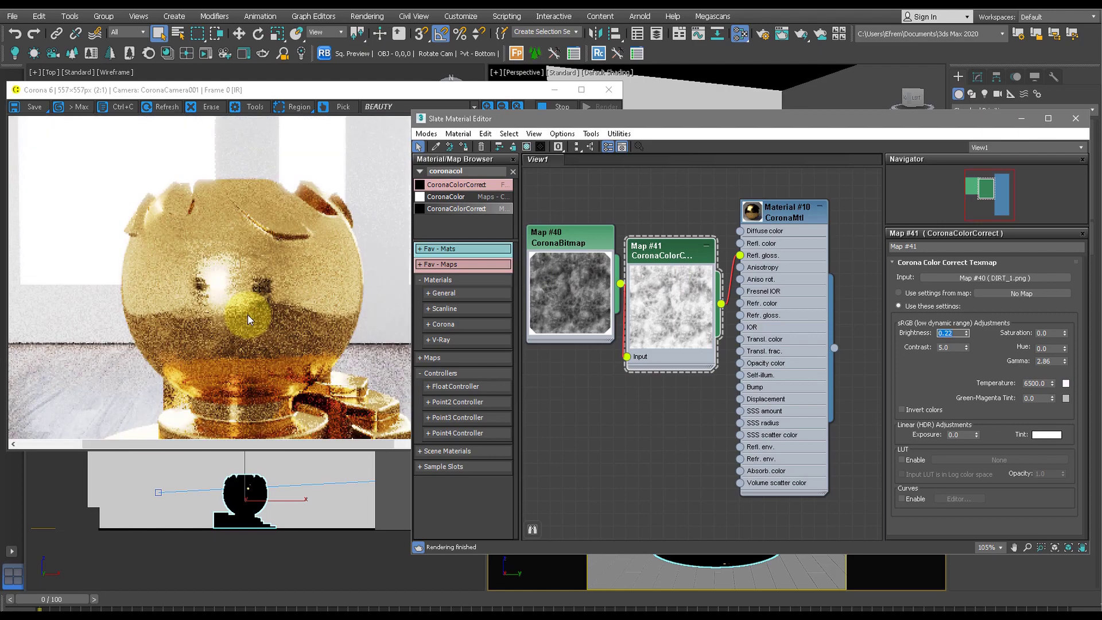
pyautogui.click(248, 313)
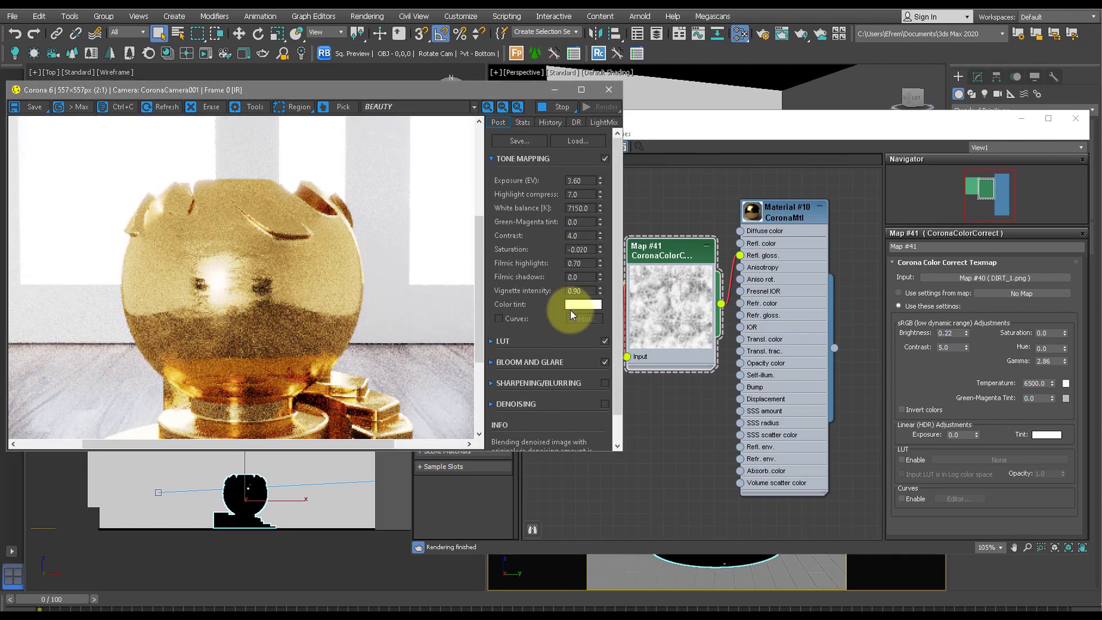
# - Darken Material #10's reflection colour to gold RGB 172, 89, 16
pyautogui.doubleClick(741, 210)
pyautogui.click(1036, 336)
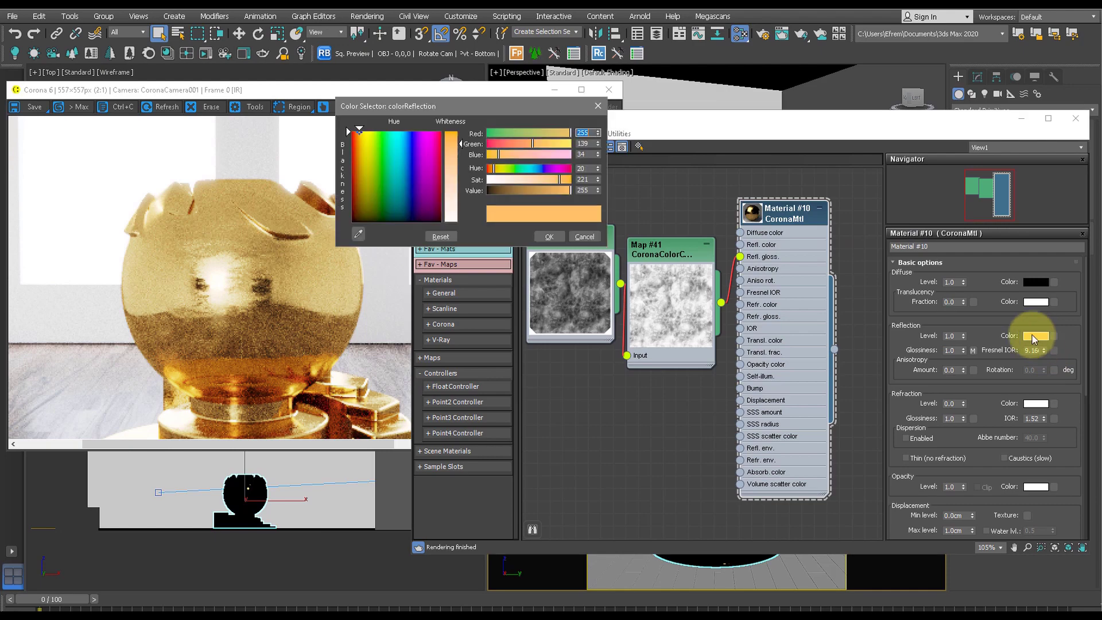
pyautogui.moveTo(537, 178)
pyautogui.mouseDown()
pyautogui.moveTo(564, 168)
pyautogui.moveTo(566, 181)
pyautogui.moveTo(542, 190)
pyautogui.mouseUp()
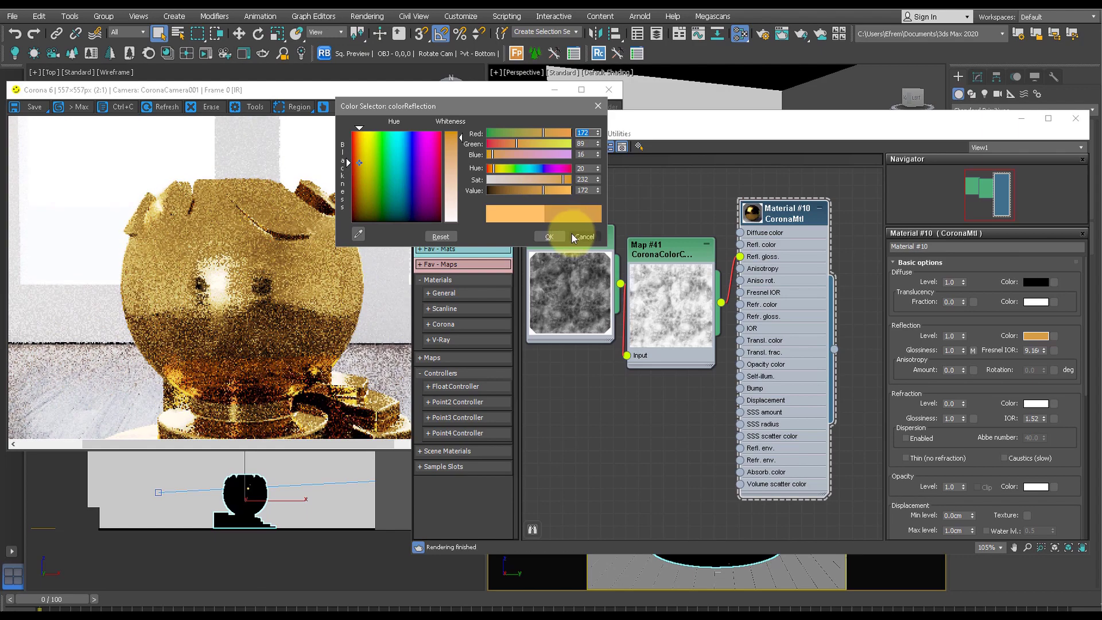
pyautogui.click(548, 236)
pyautogui.scroll(-1, 312, 314)
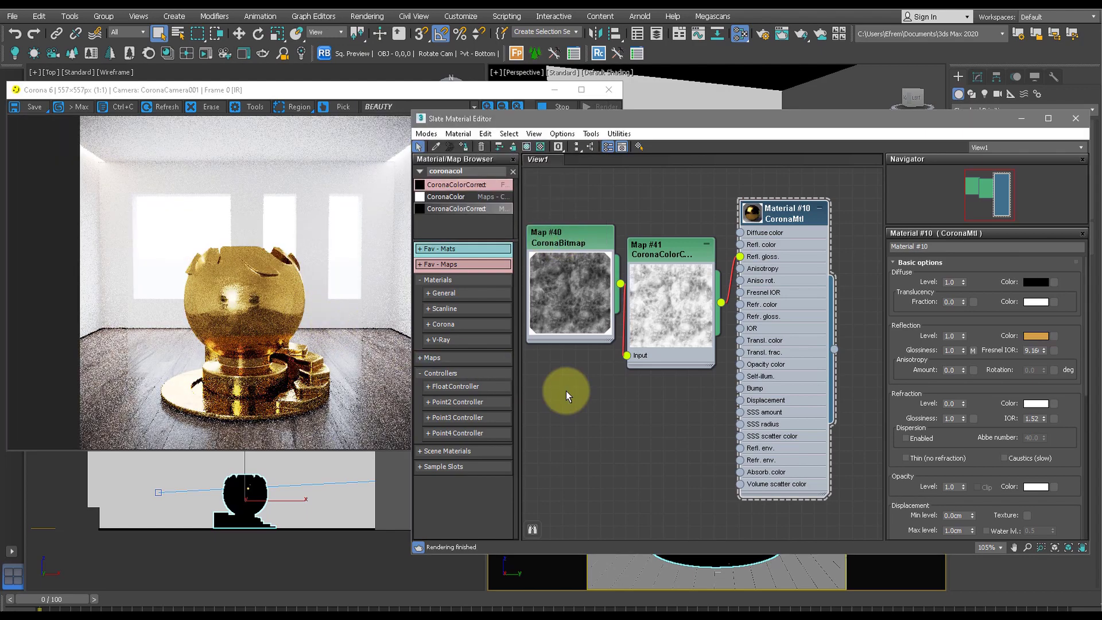